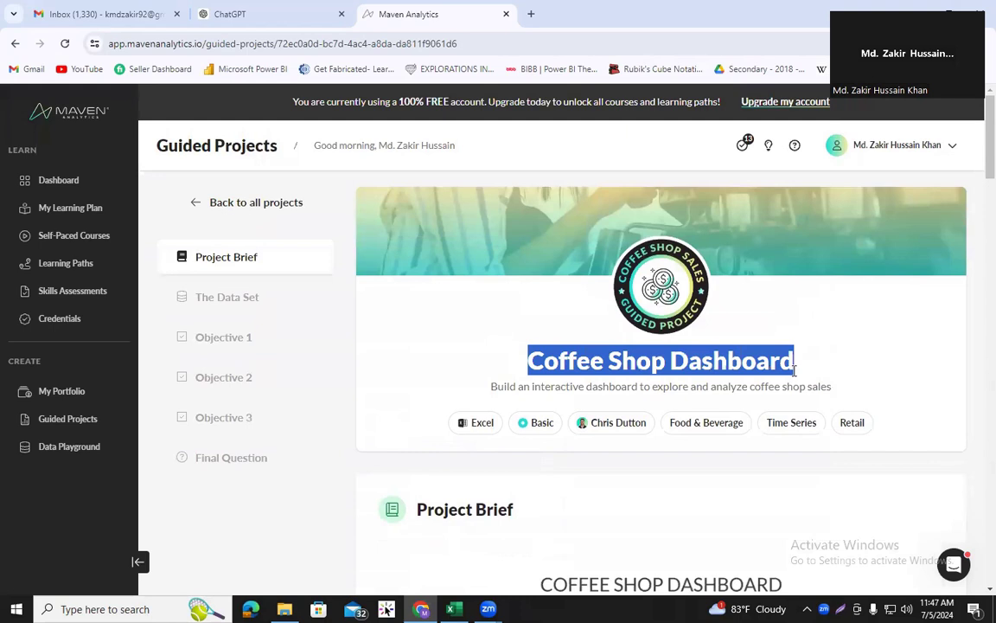
# Skim the Coffee Shop Dashboard project brief, and switch to the Coffee Shop Sales.xlsx workbook in Excel.
pyautogui.click(552, 345)
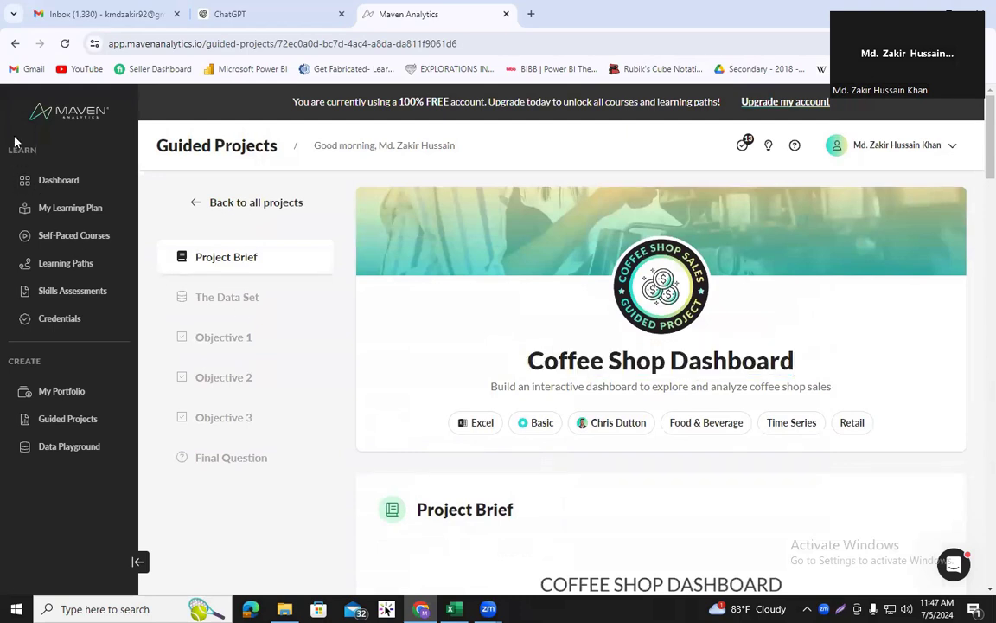
pyautogui.scroll(-10, 430, 419)
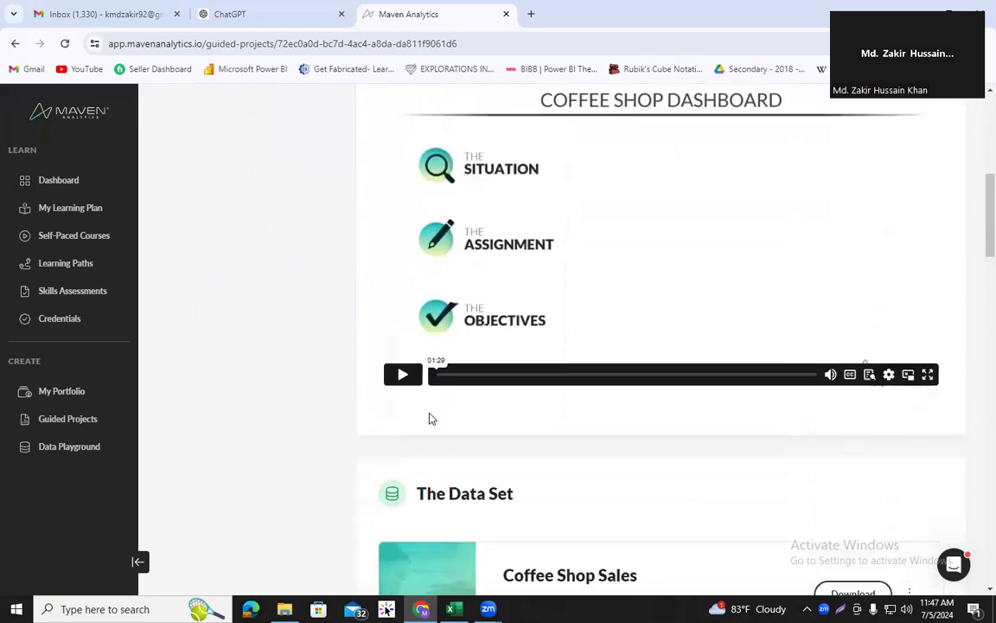
pyautogui.scroll(10, 350, 401)
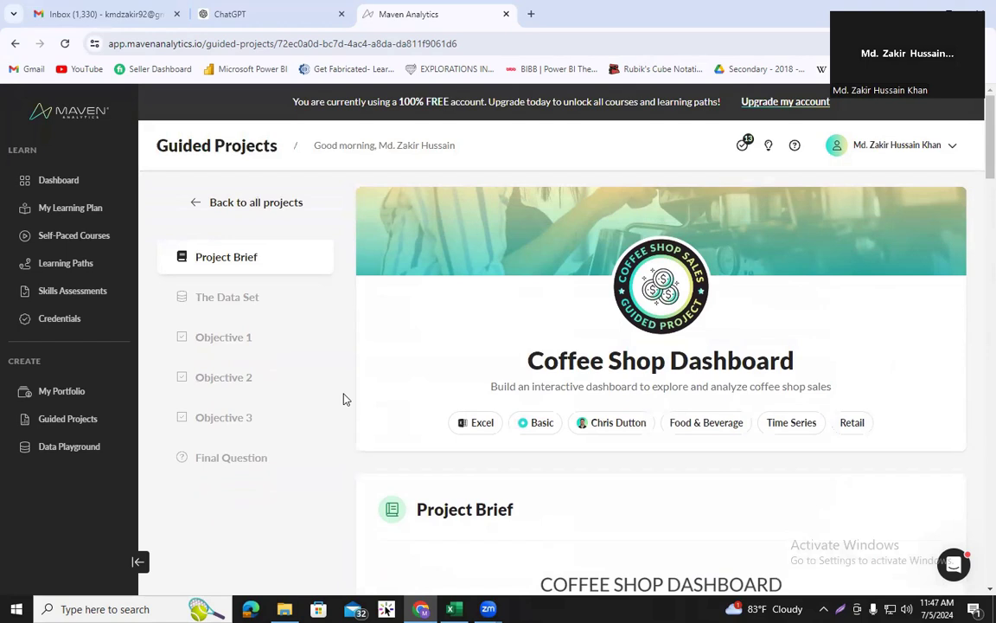
pyautogui.moveTo(450, 609)
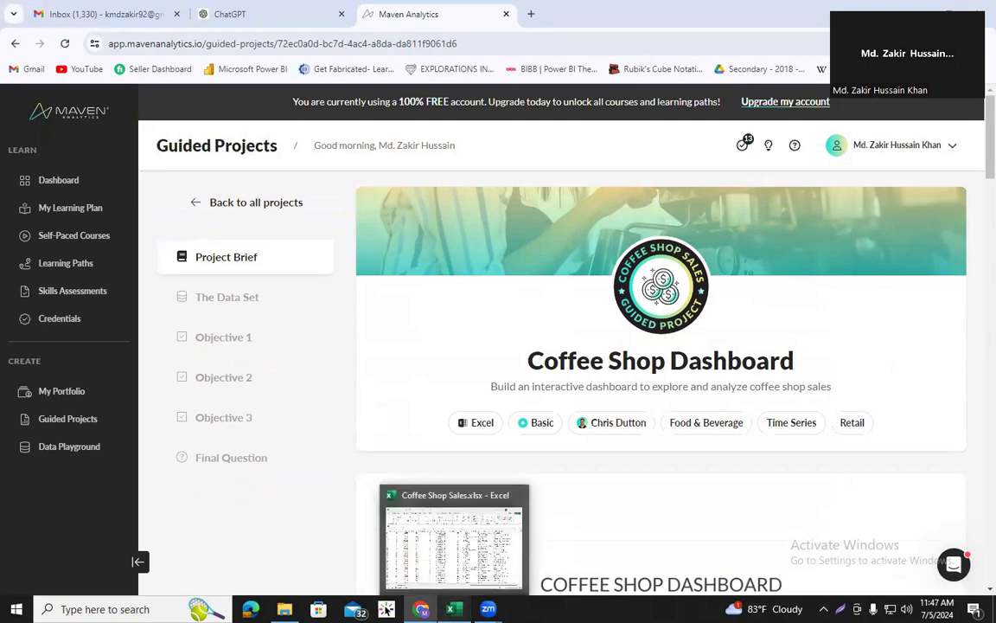
pyautogui.click(422, 543)
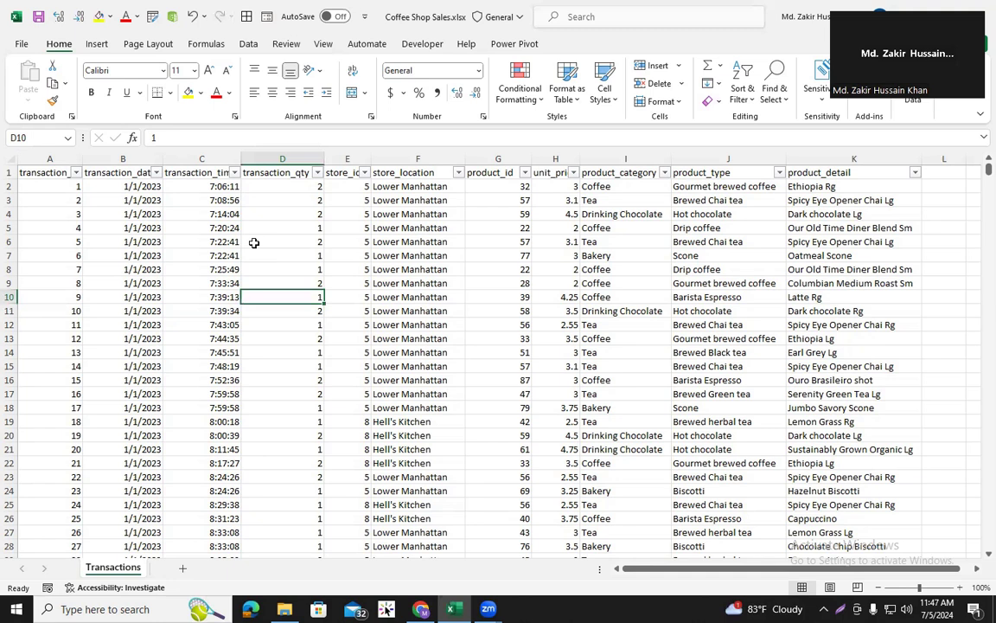
pyautogui.moveTo(238, 227); pyautogui.dragTo(354, 324)
pyautogui.click(458, 296)
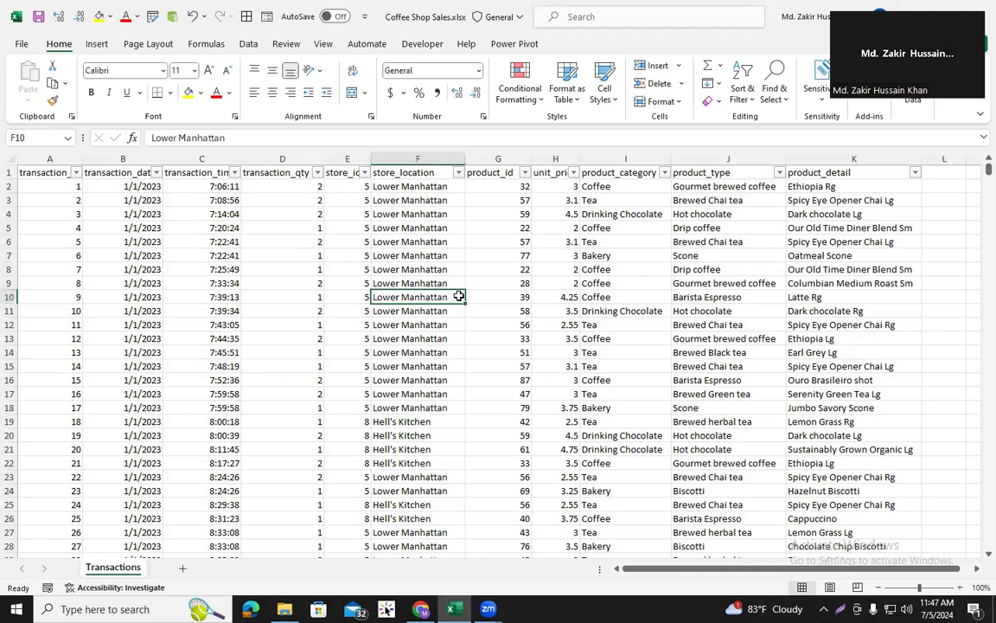
pyautogui.click(695, 269)
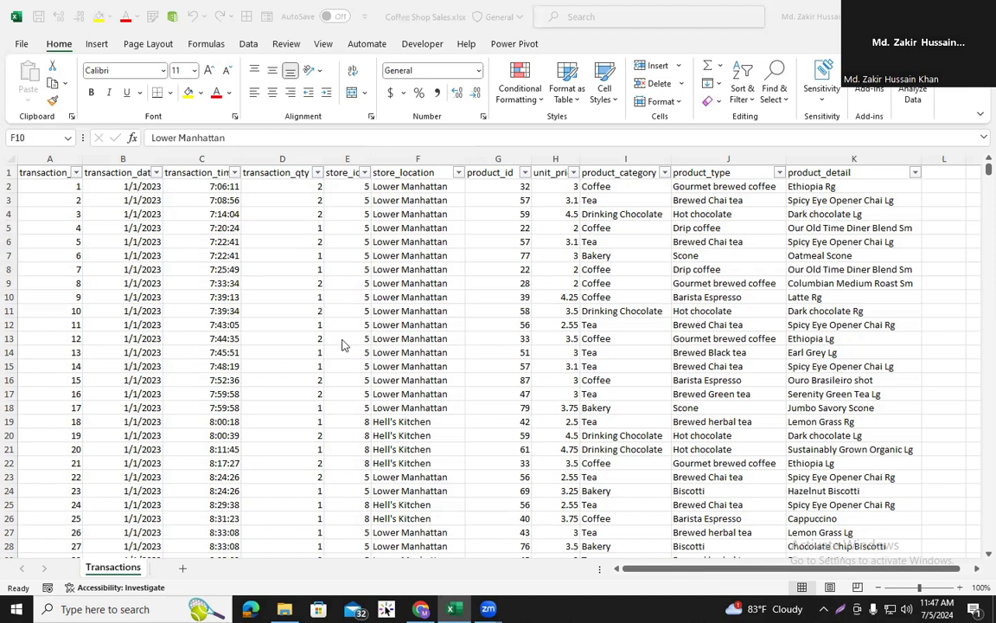
# Autofit the widths of columns A through K so the headers and data fit on the Transactions sheet.
pyautogui.doubleClick(83, 158)
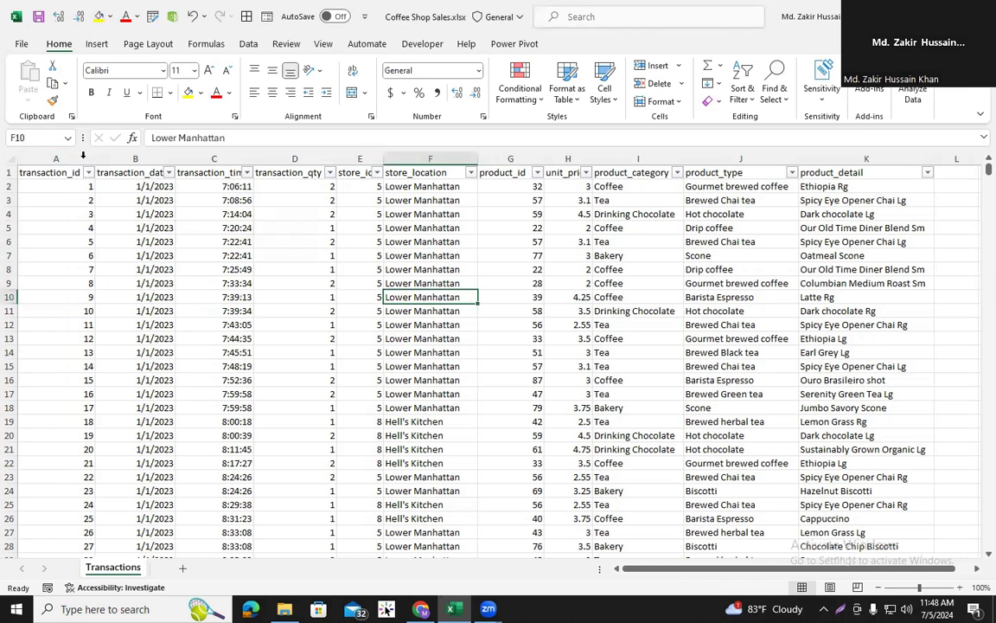
pyautogui.moveTo(72, 160); pyautogui.dragTo(874, 159)
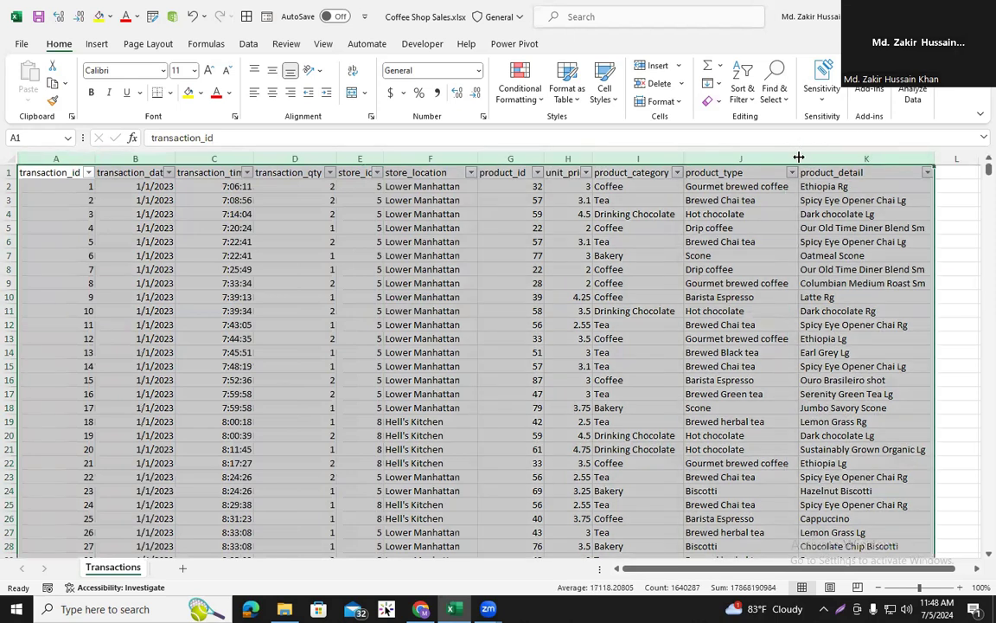
pyautogui.doubleClick(798, 157)
pyautogui.click(445, 254)
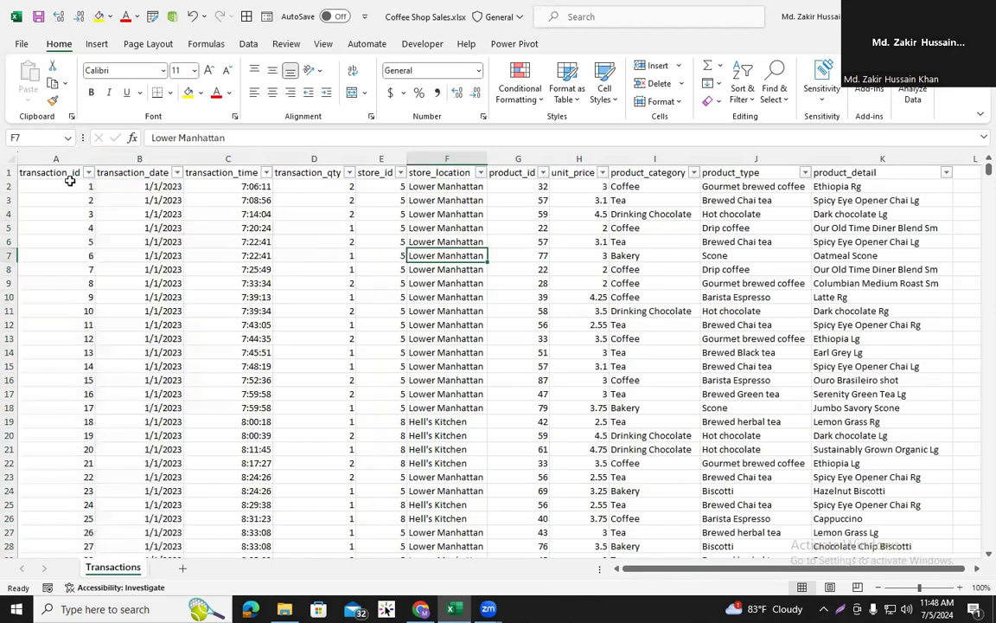
# Examine the transaction, store and product column groups, from transaction_id through product_detail.
pyautogui.click(126, 170)
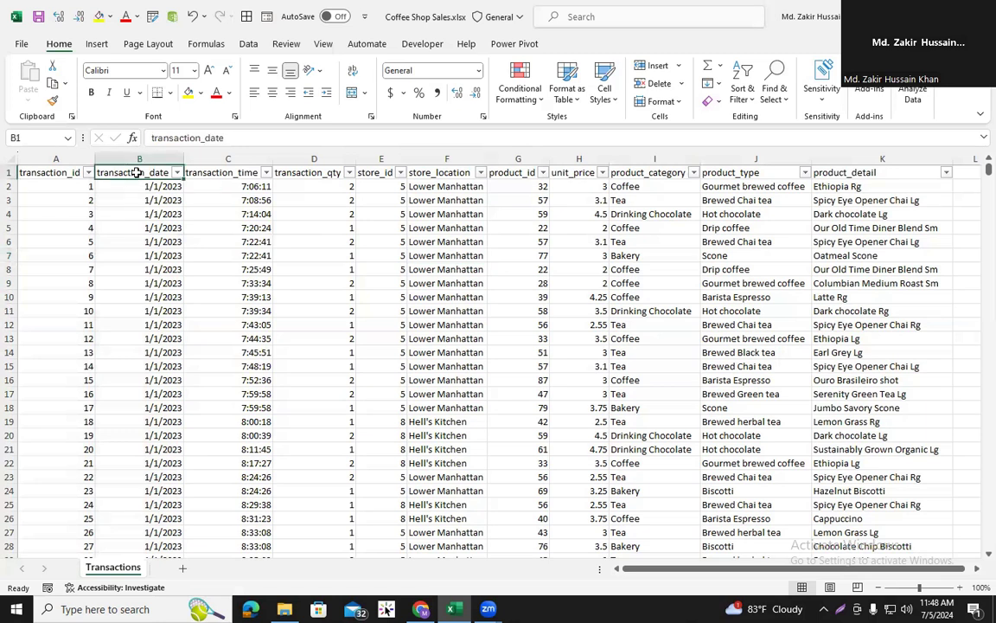
pyautogui.click(211, 171)
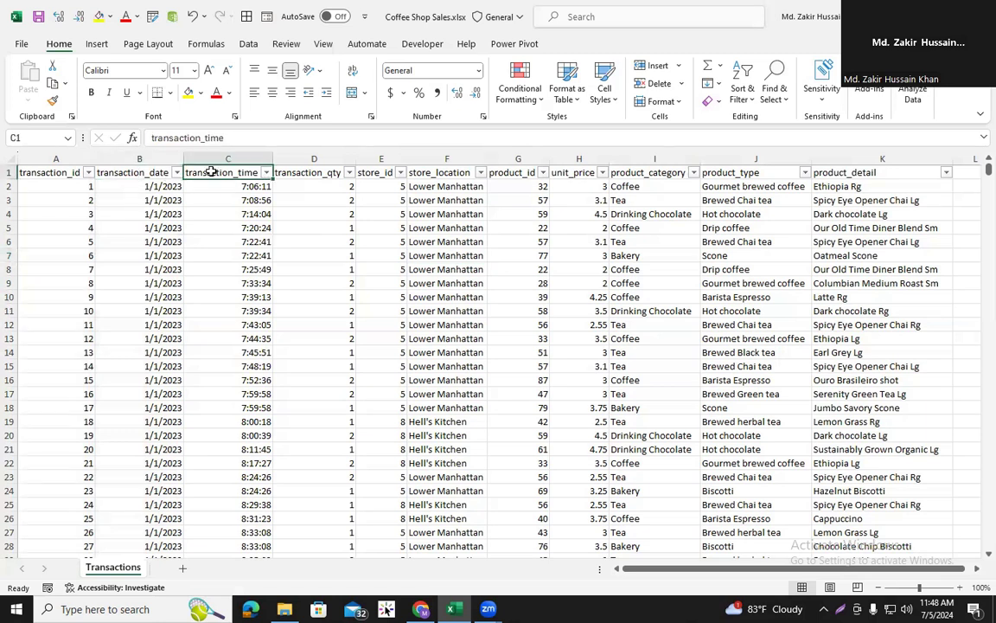
pyautogui.click(305, 173)
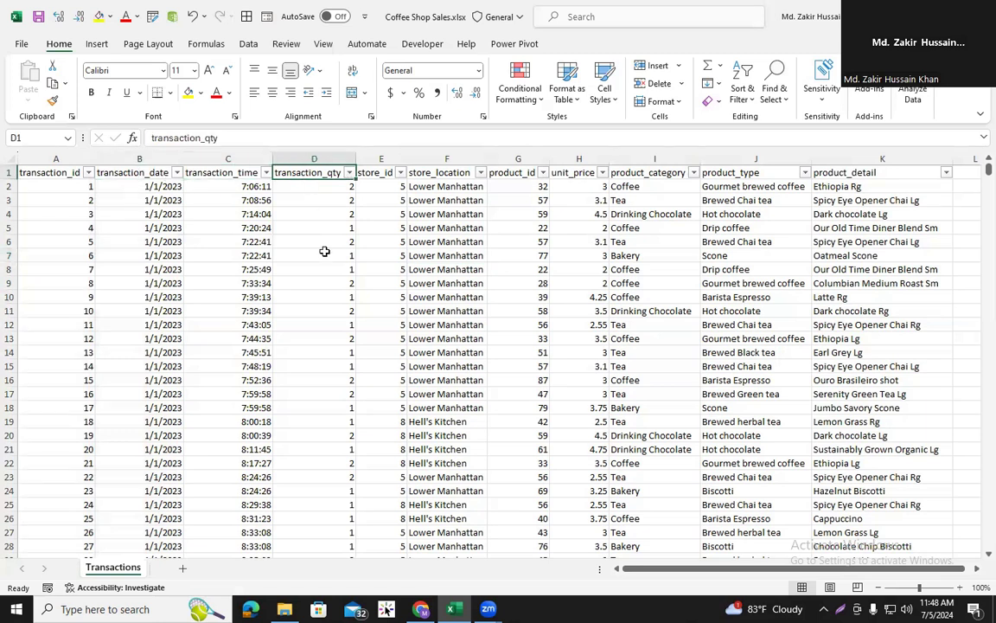
pyautogui.moveTo(56, 158); pyautogui.dragTo(300, 200)
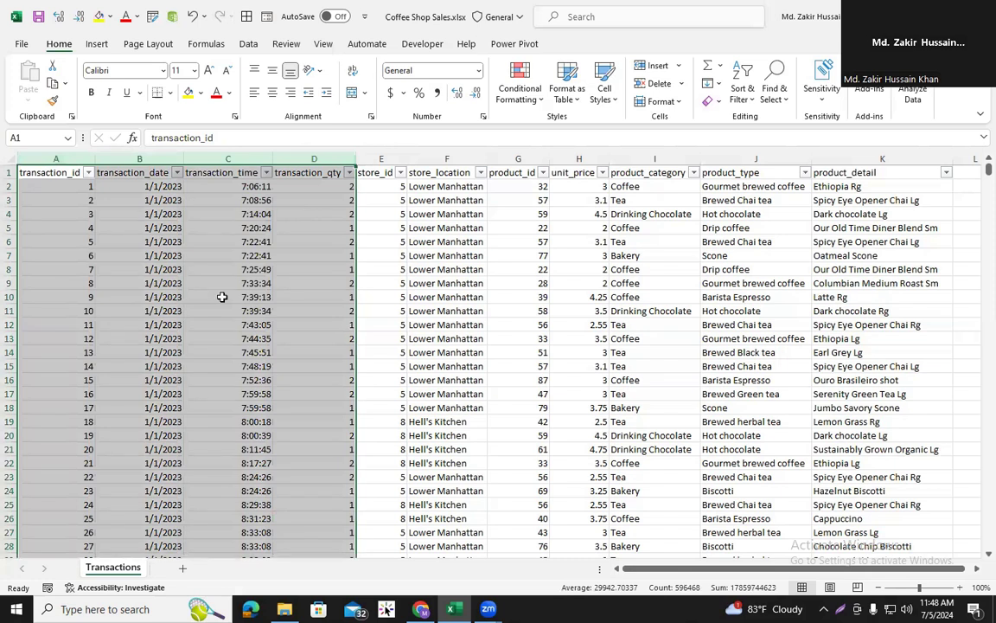
pyautogui.click(393, 297)
pyautogui.moveTo(383, 159); pyautogui.dragTo(445, 156)
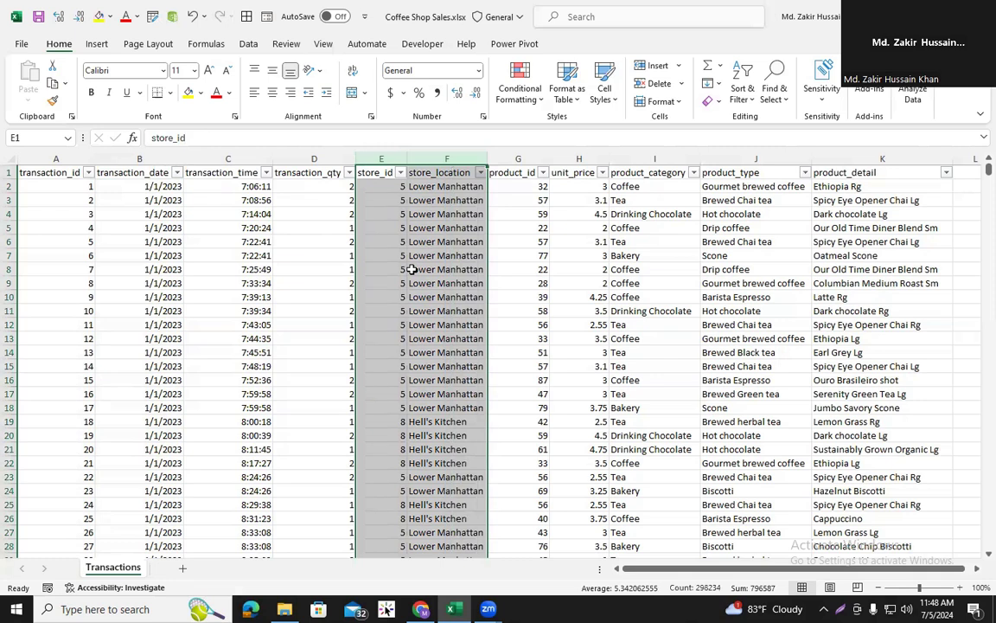
pyautogui.click(542, 217)
pyautogui.moveTo(536, 157); pyautogui.dragTo(864, 159)
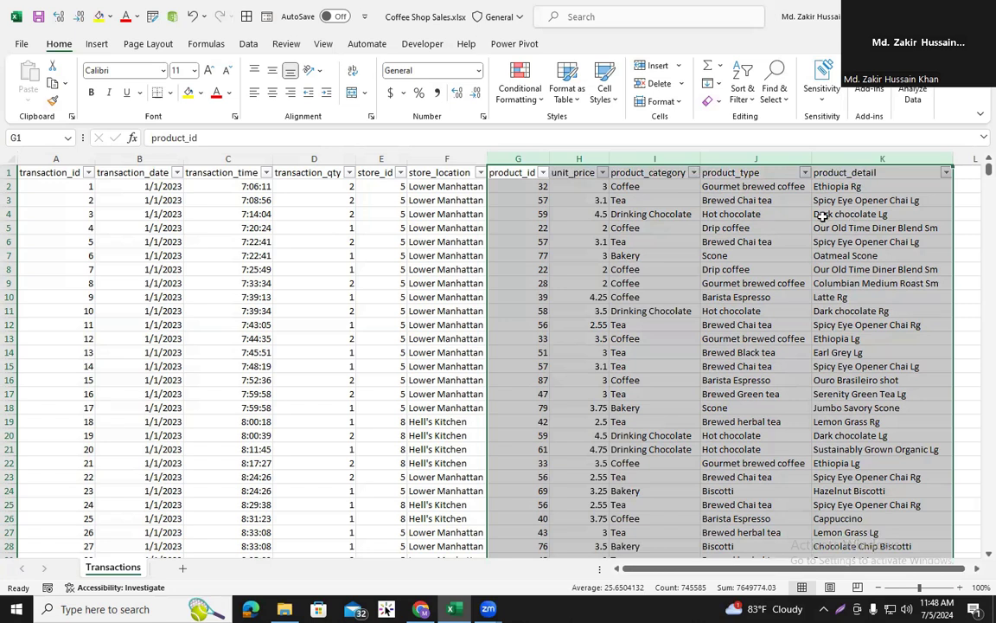
pyautogui.click(737, 297)
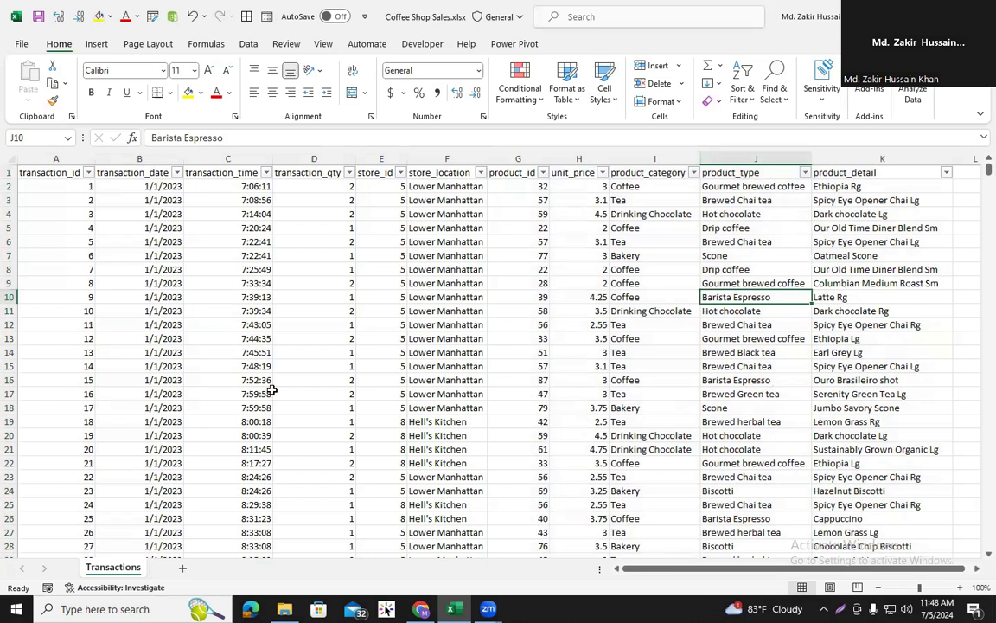
pyautogui.moveTo(68, 158); pyautogui.dragTo(235, 167)
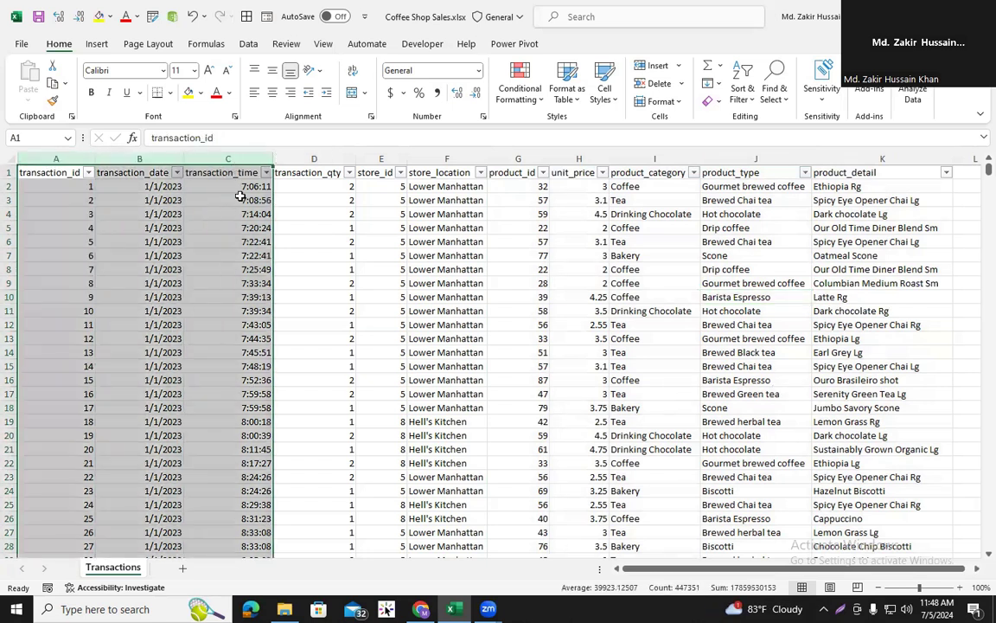
pyautogui.moveTo(320, 159); pyautogui.dragTo(441, 157)
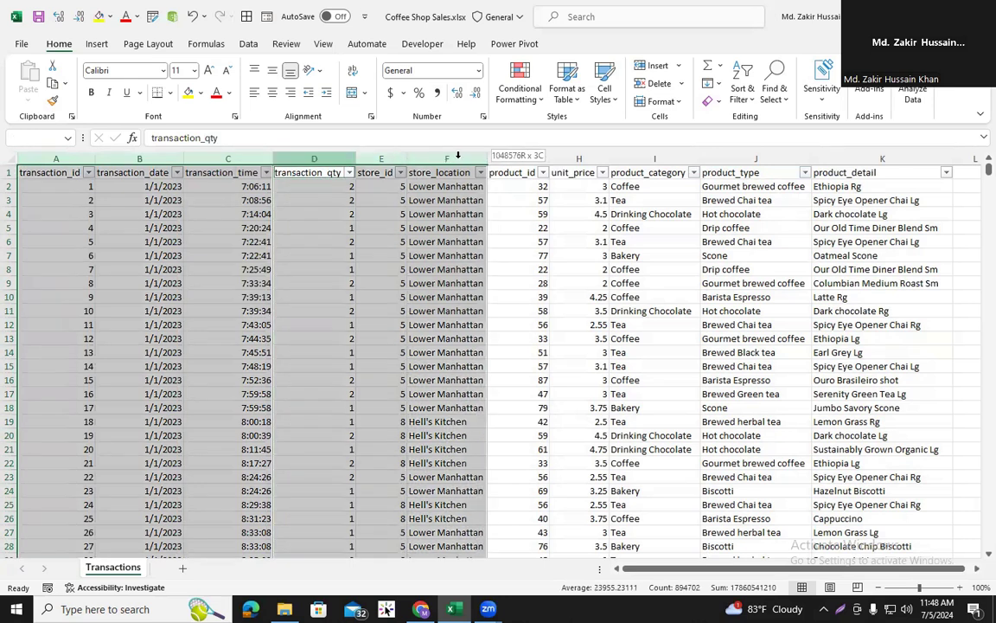
pyautogui.moveTo(533, 157); pyautogui.dragTo(875, 155)
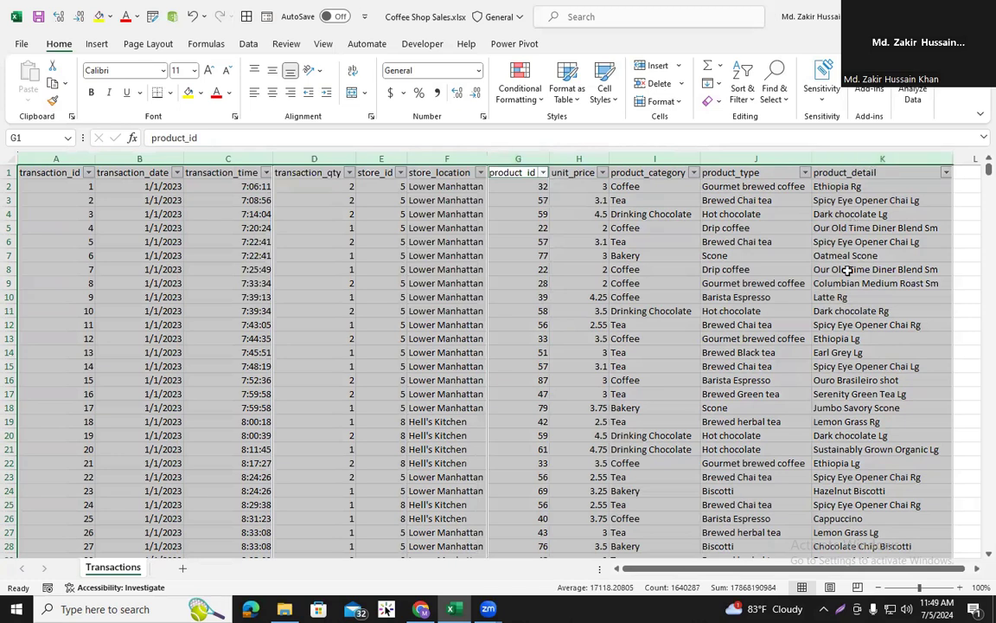
pyautogui.click(420, 217)
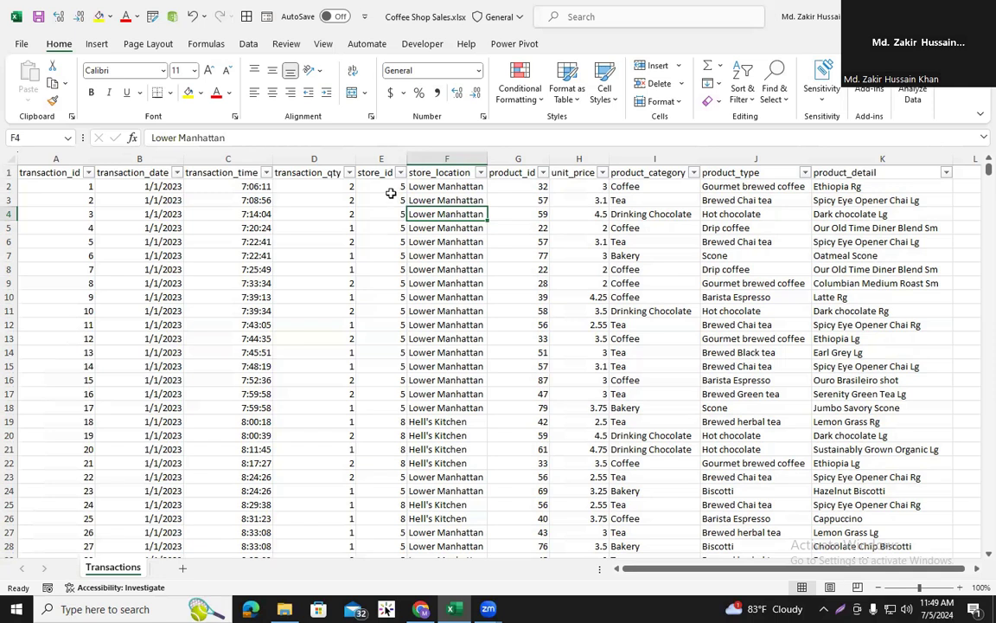
# Compare sample store_id values with the store_location entries in the first rows.
pyautogui.moveTo(391, 199); pyautogui.dragTo(395, 242)
pyautogui.moveTo(463, 226); pyautogui.dragTo(471, 257)
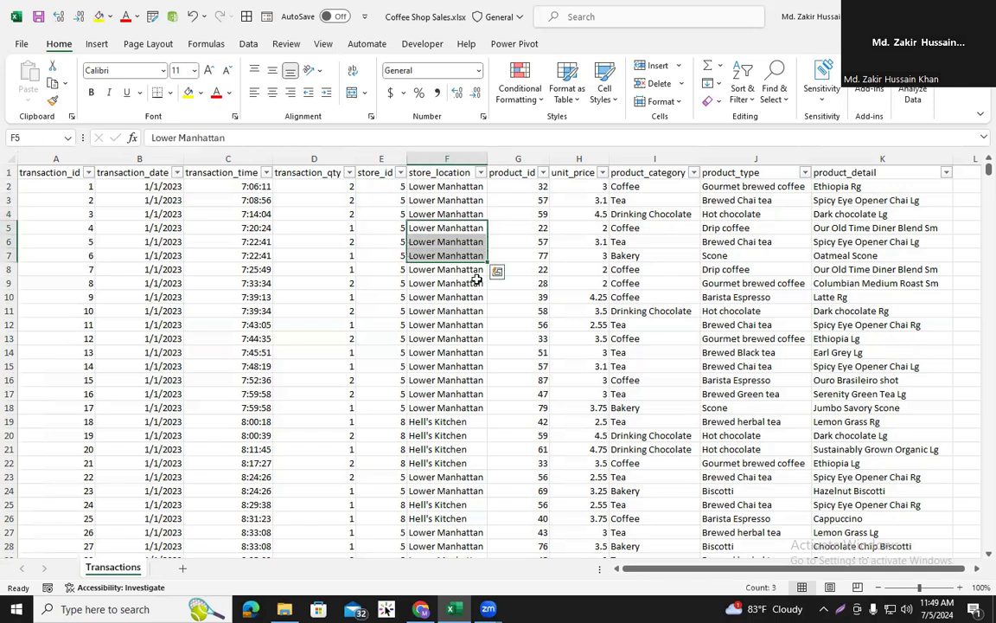
pyautogui.click(471, 284)
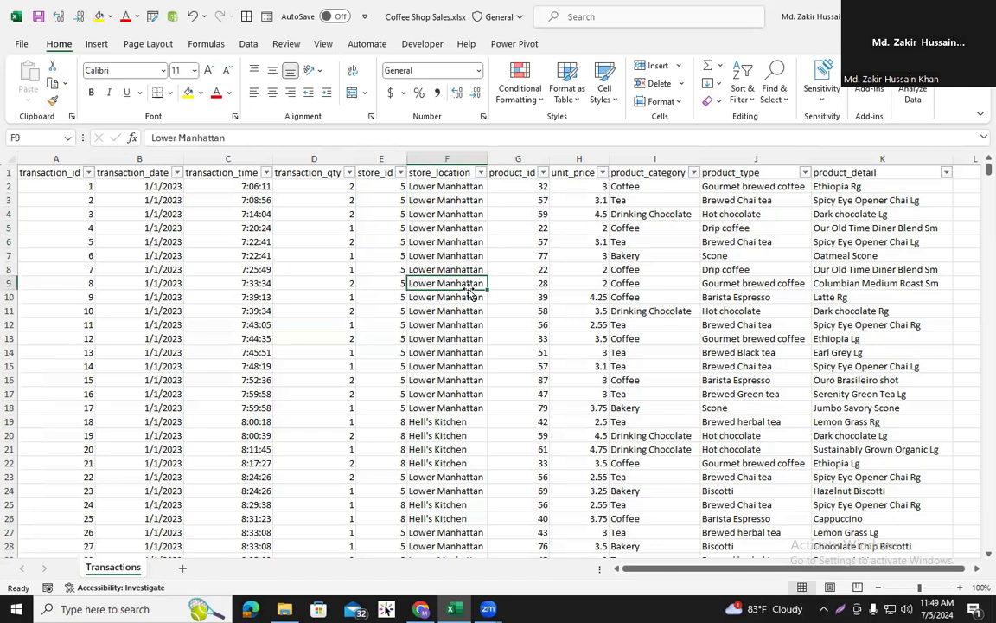
# Select all transaction dates from B2 to the last record to examine the data's date range, and return to the header row.
pyautogui.click(168, 187)
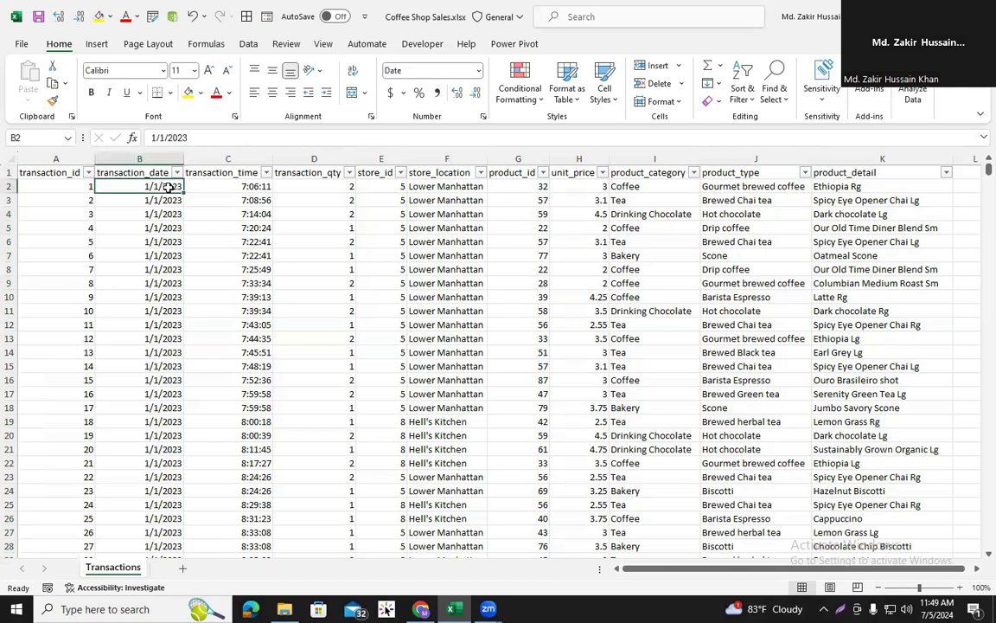
pyautogui.hotkey('ctrl', 'shift', 'Down')
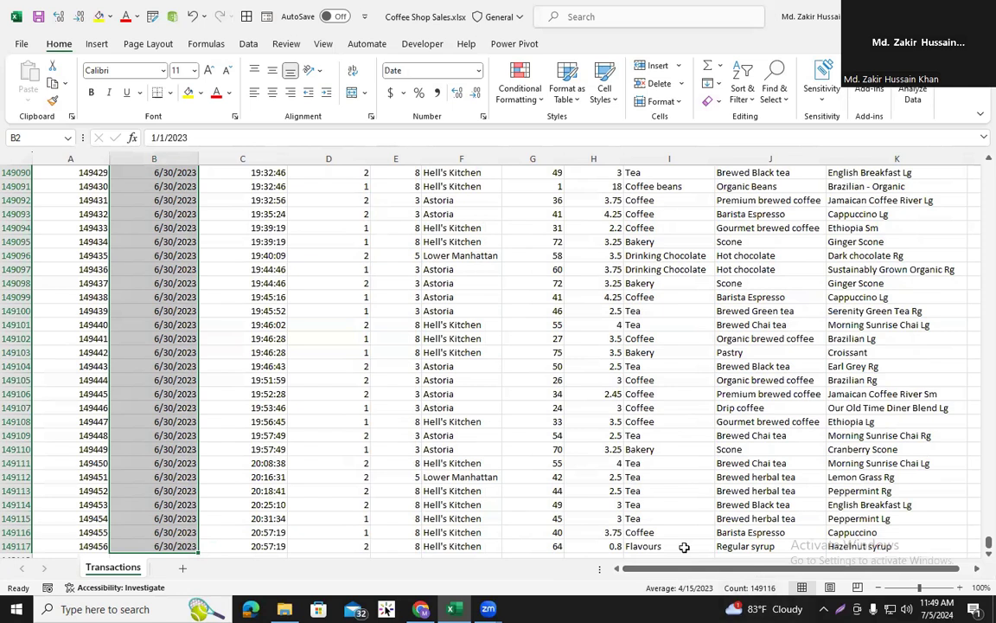
pyautogui.scroll(-5, 706, 524)
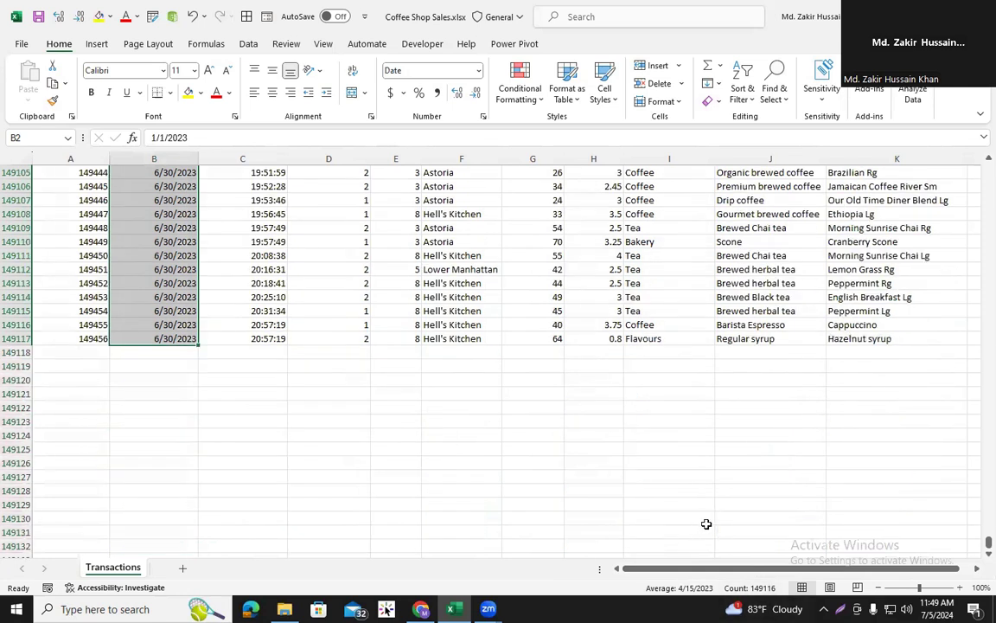
pyautogui.scroll(13, 706, 523)
pyautogui.click(328, 417)
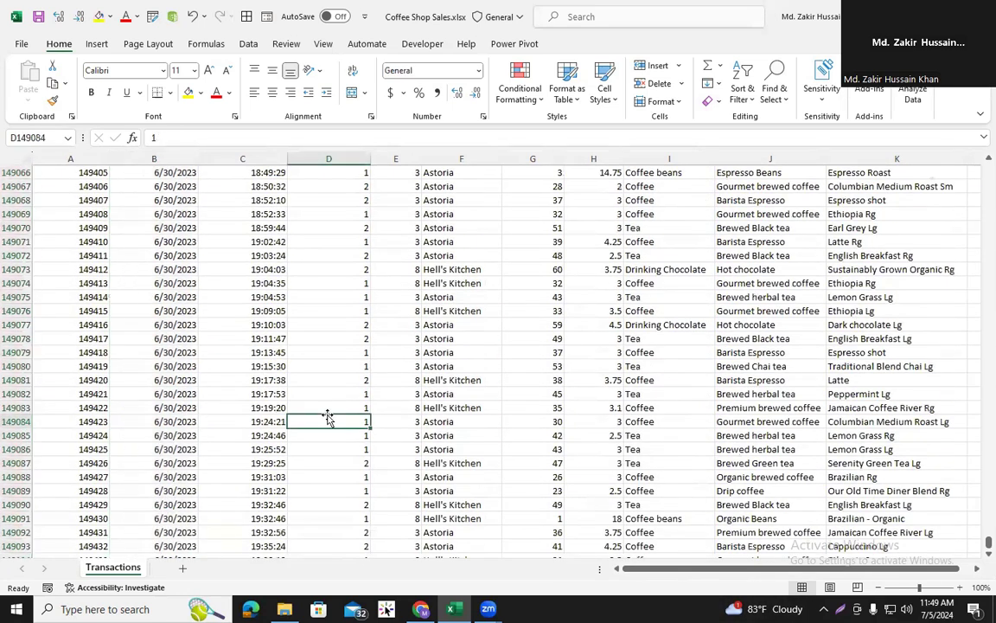
pyautogui.hotkey('ctrl', 'Up')
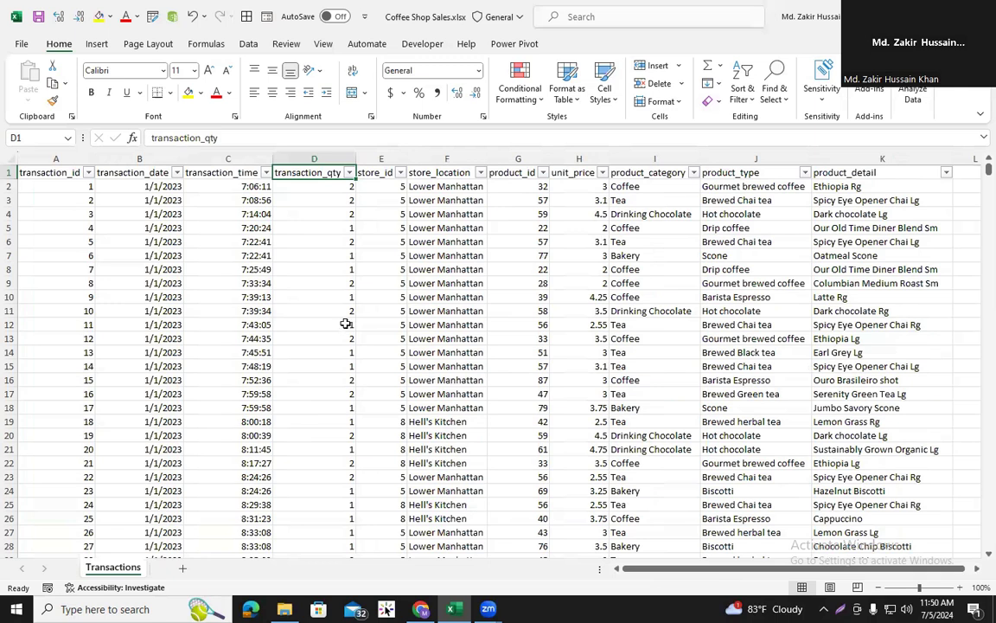
# Turn the header filters off and on again, and filter the store_id column to show only store 5.
pyautogui.click(415, 283)
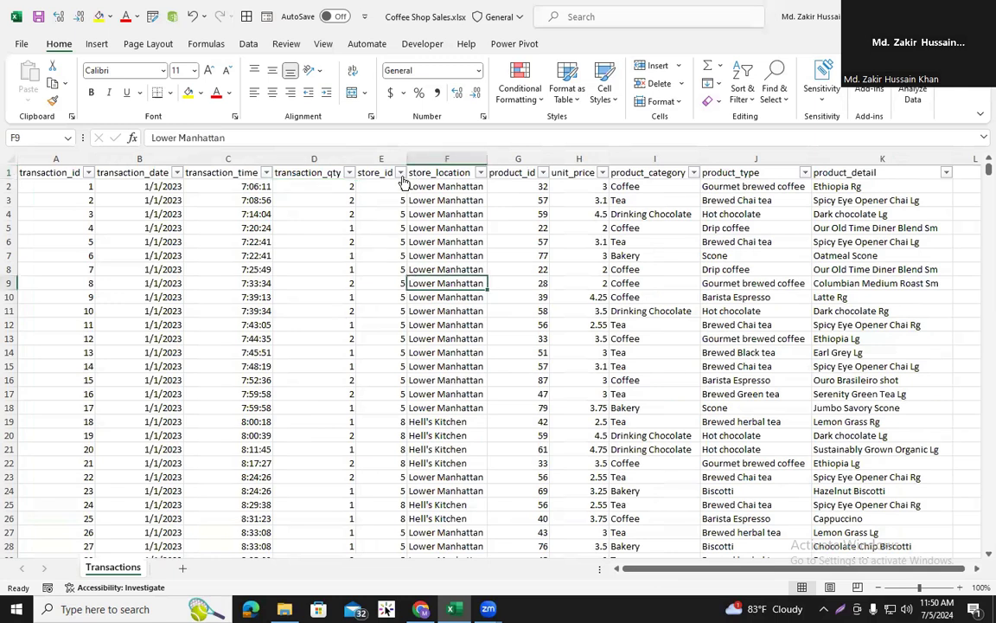
pyautogui.click(380, 309)
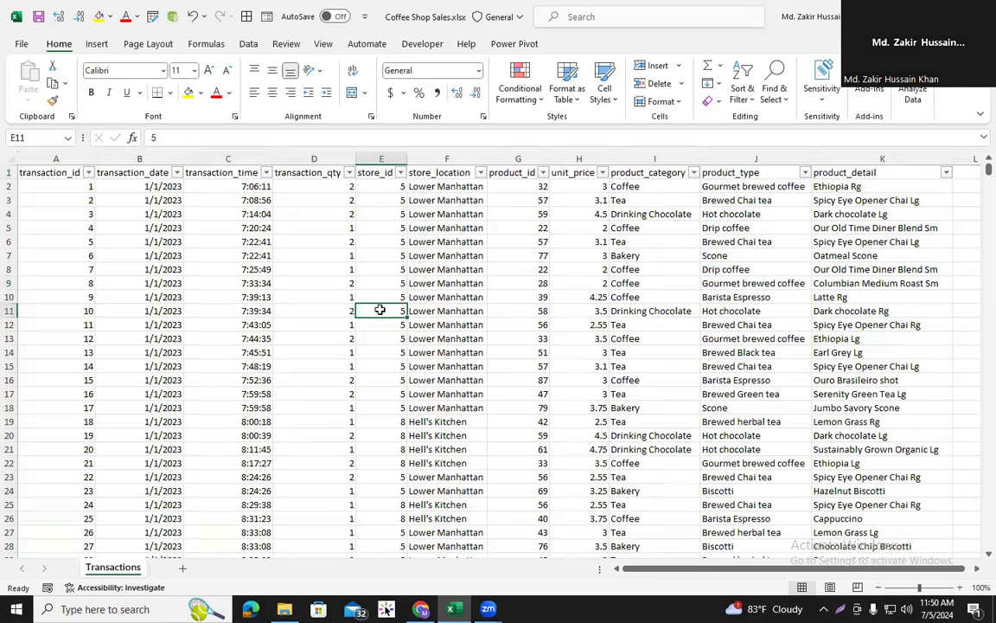
pyautogui.hotkey('ctrl', 'shift', 'l')
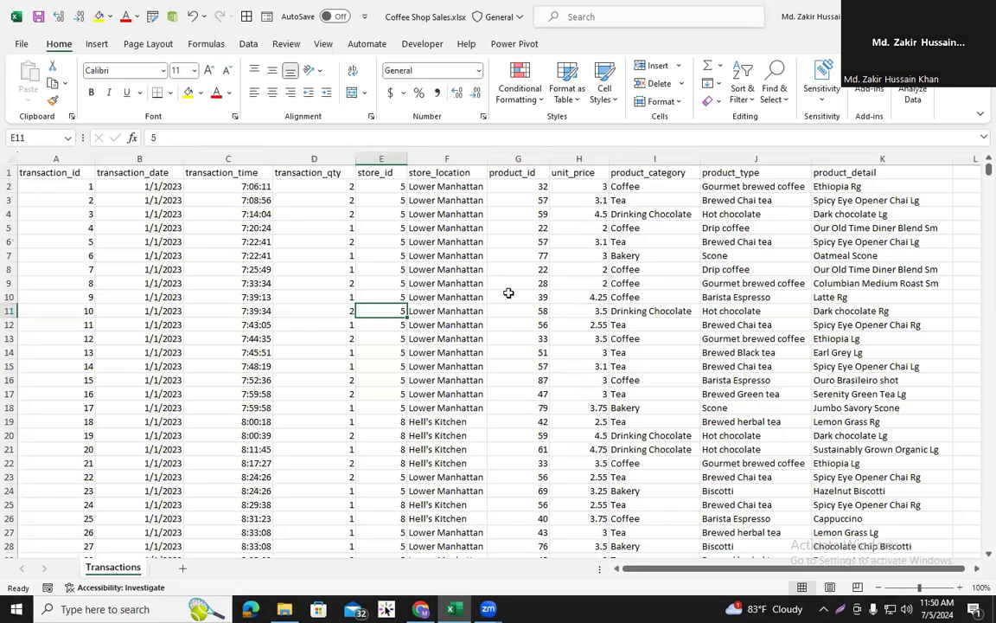
pyautogui.hotkey('ctrl', 'shift', 'l')
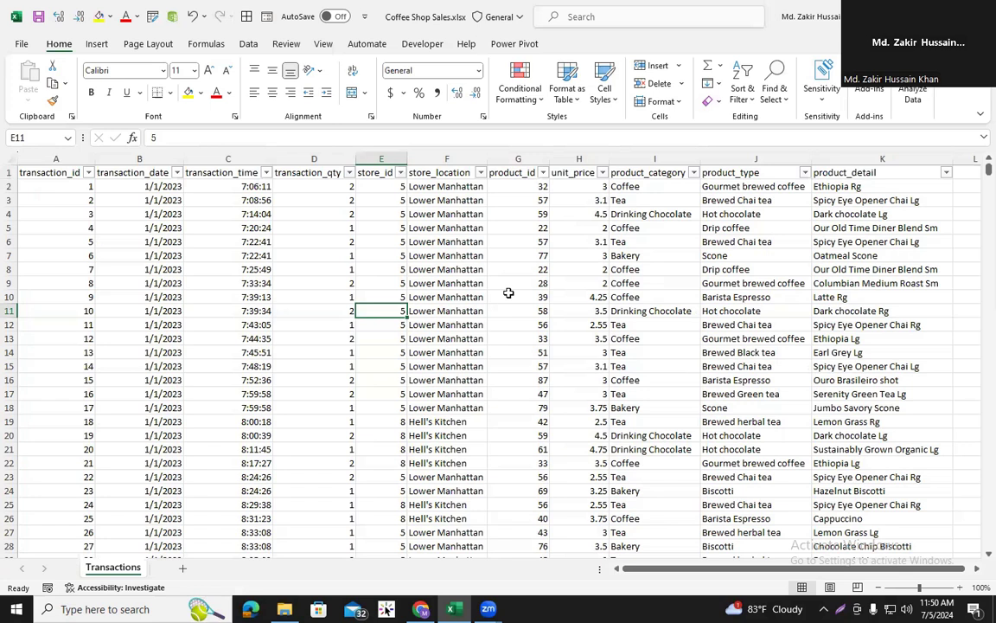
pyautogui.click(400, 173)
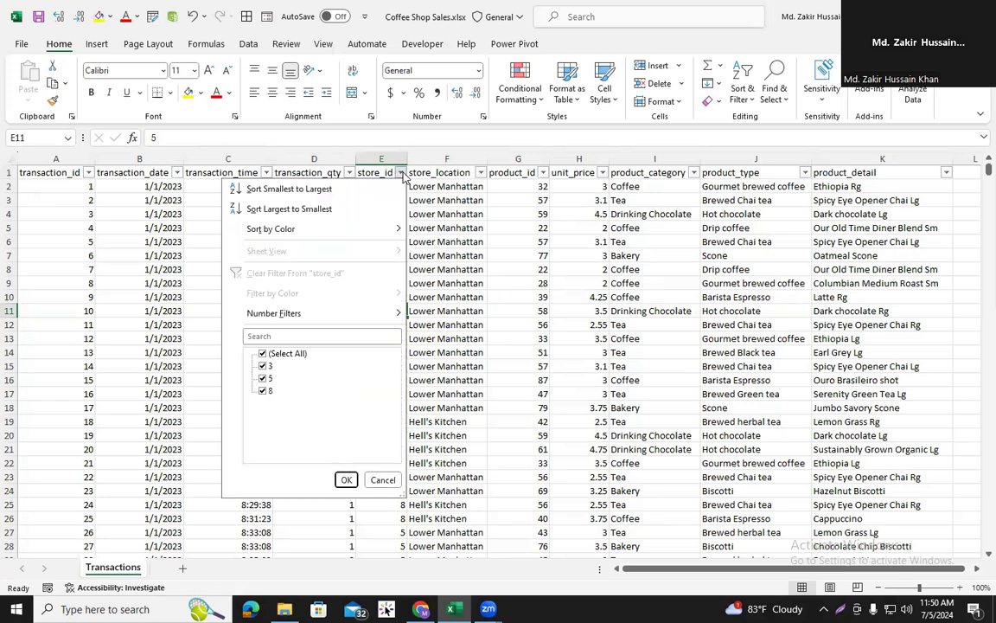
pyautogui.click(262, 354)
pyautogui.click(263, 379)
pyautogui.click(345, 479)
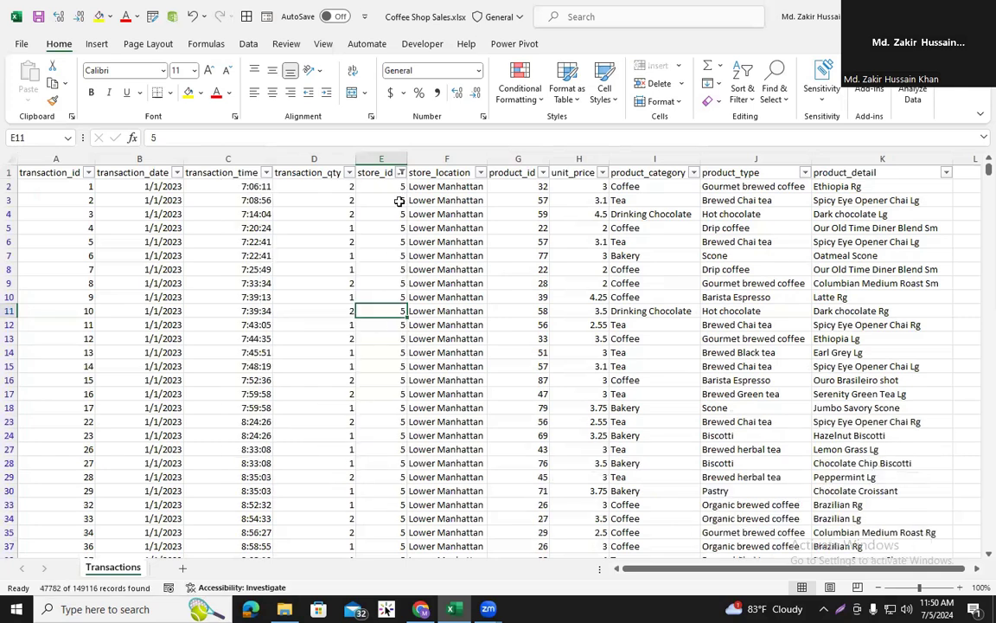
# Examine the store_location values of the rows filtered to store 5.
pyautogui.moveTo(402, 187); pyautogui.dragTo(445, 283)
pyautogui.click(444, 223)
pyautogui.moveTo(444, 186); pyautogui.dragTo(436, 439)
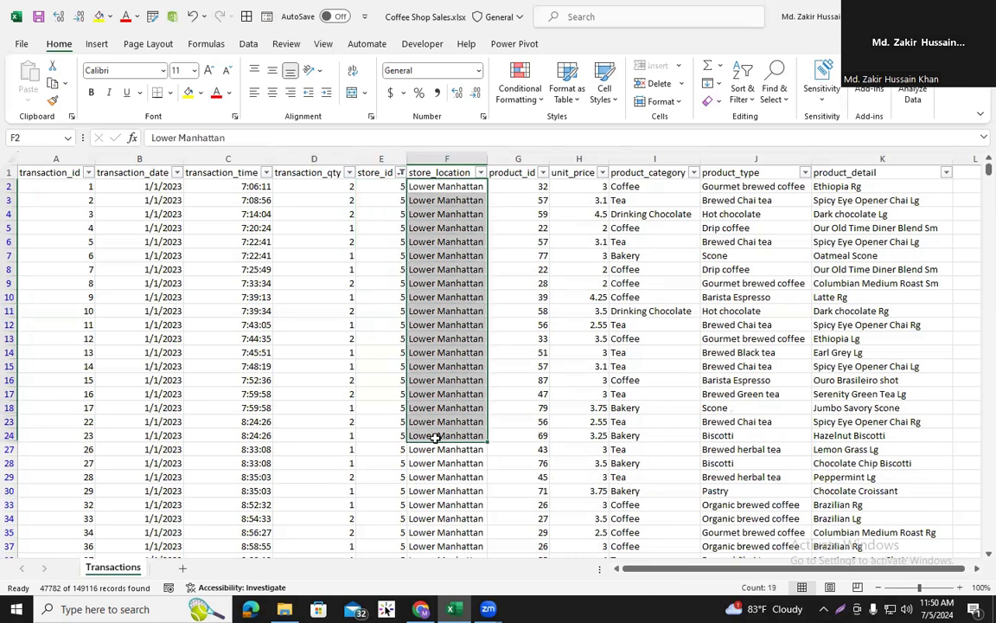
# Skim the store_location entries of the filtered rows and widen the store_location column.
pyautogui.scroll(-20, 436, 438)
pyautogui.scroll(20, 438, 435)
pyautogui.moveTo(487, 156); pyautogui.dragTo(519, 149)
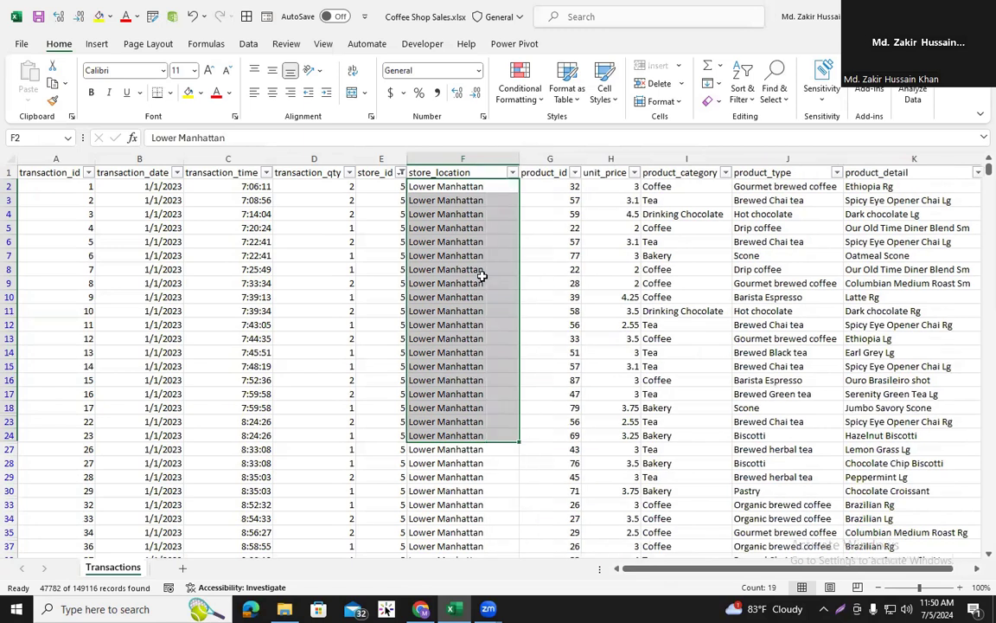
# Compare the store_id and store_location columns row by row in the records filtered to store 5.
pyautogui.moveTo(384, 159); pyautogui.dragTo(436, 156)
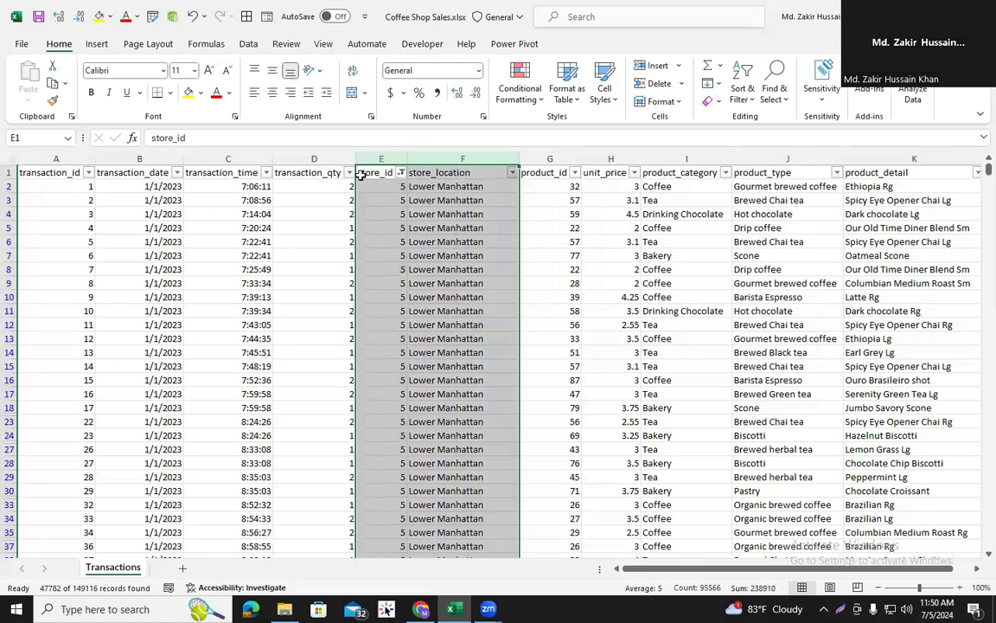
pyautogui.click(467, 190)
pyautogui.moveTo(467, 190); pyautogui.dragTo(458, 509)
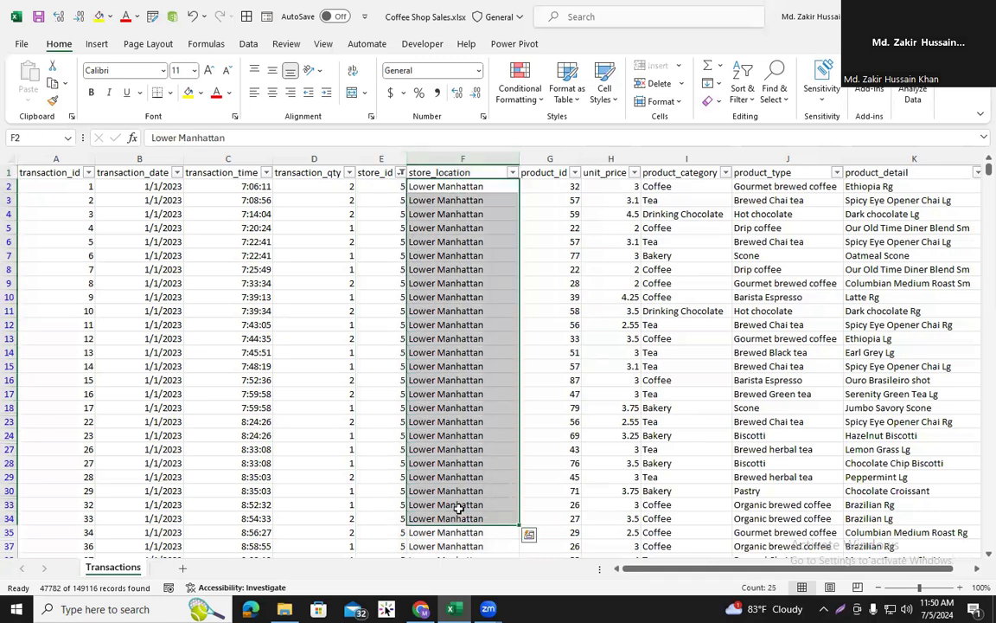
pyautogui.click(411, 337)
pyautogui.moveTo(384, 183); pyautogui.dragTo(383, 477)
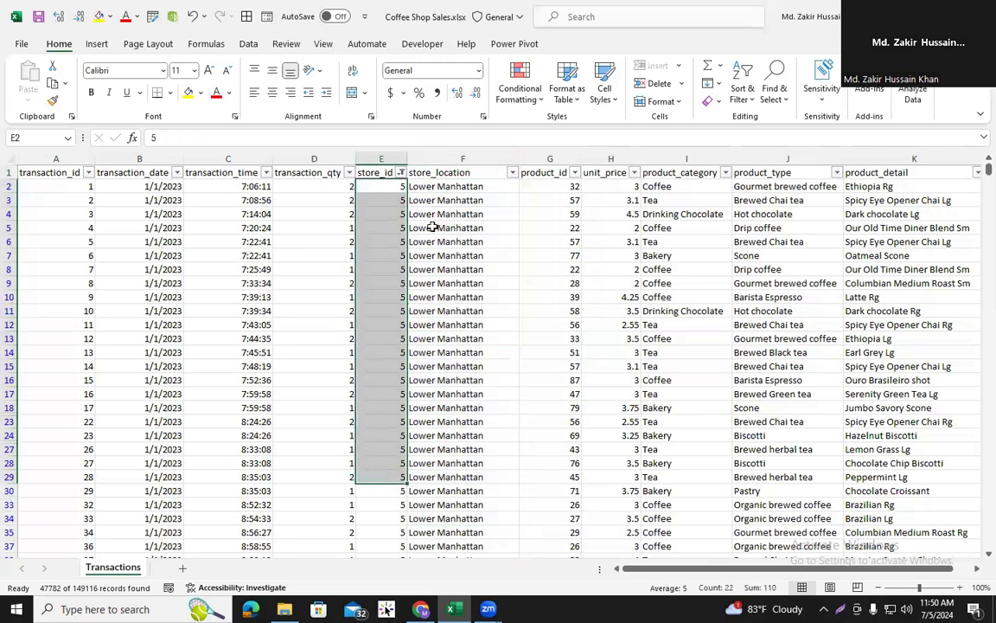
pyautogui.click(437, 202)
pyautogui.moveTo(377, 184); pyautogui.dragTo(378, 367)
pyautogui.click(378, 253)
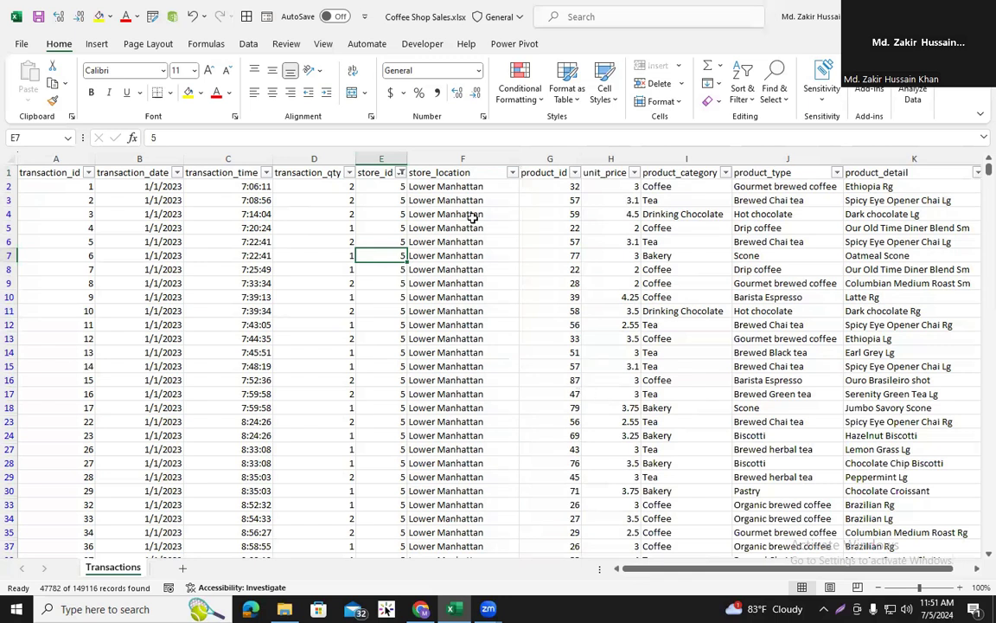
# Filter the store_id column to show only store 3 and scan the matching store_location values.
pyautogui.click(401, 173)
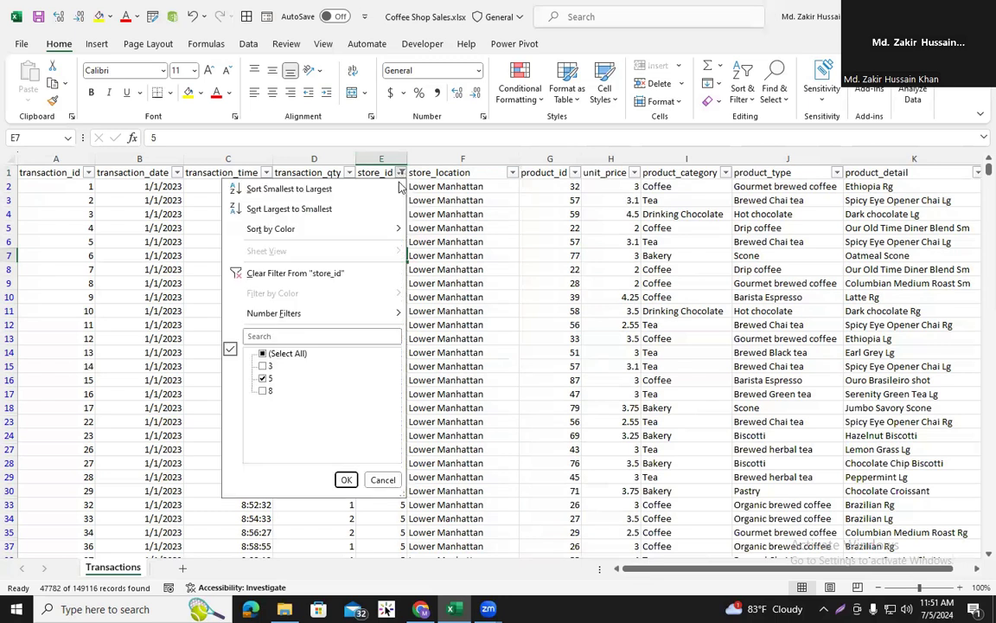
pyautogui.click(346, 479)
pyautogui.scroll(-20, 422, 320)
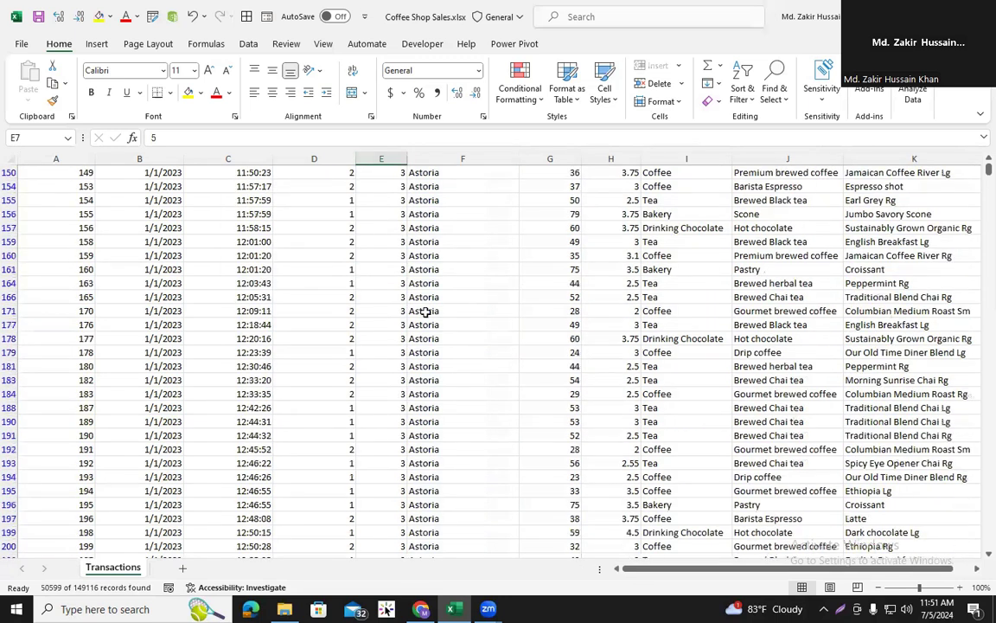
pyautogui.scroll(17, 422, 332)
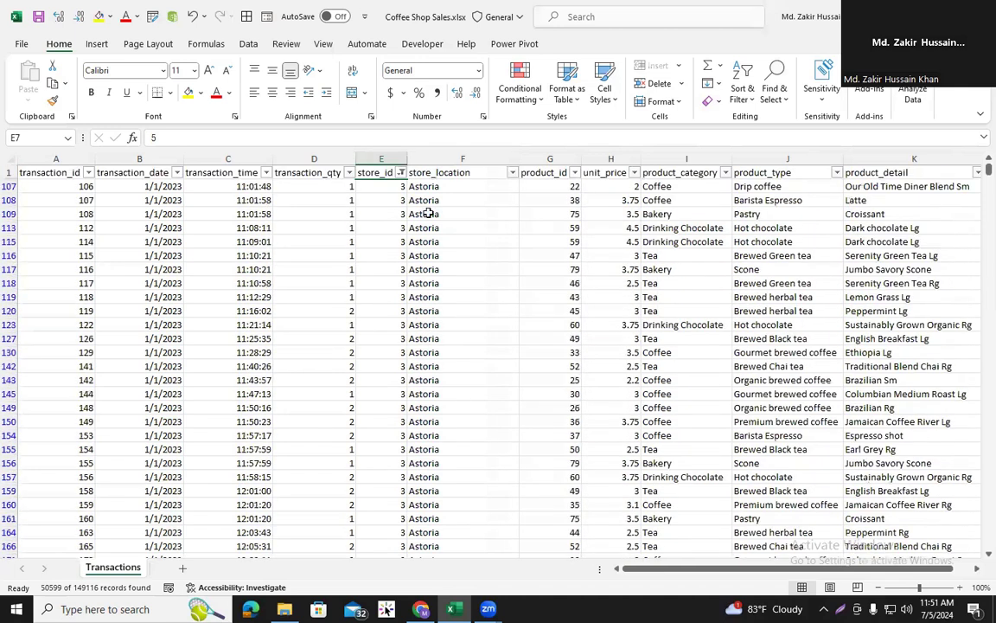
# Filter the product_id column to show only product 4.
pyautogui.click(575, 173)
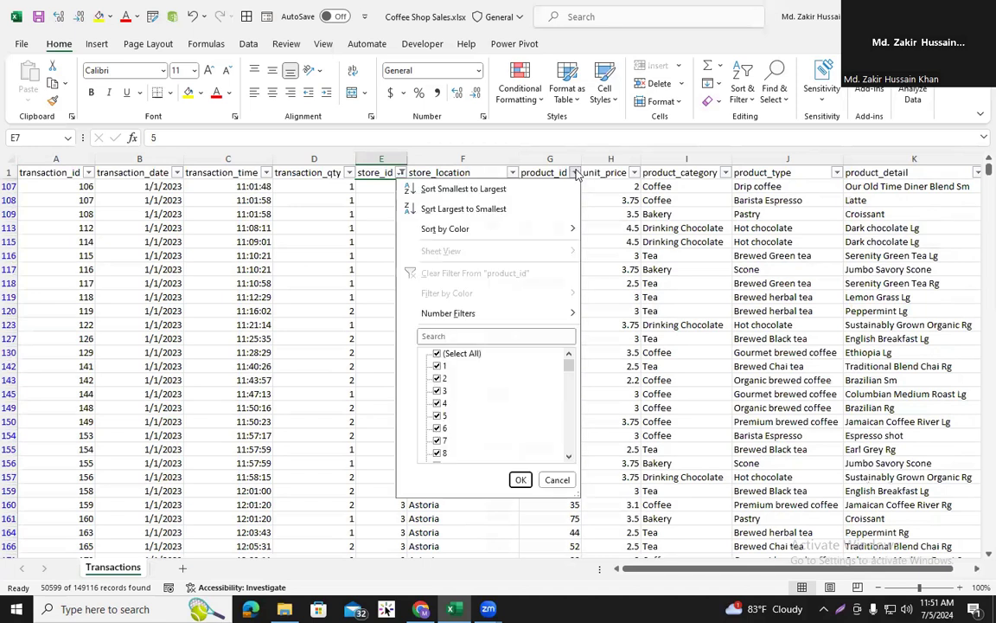
pyautogui.click(436, 353)
pyautogui.click(437, 403)
pyautogui.click(519, 480)
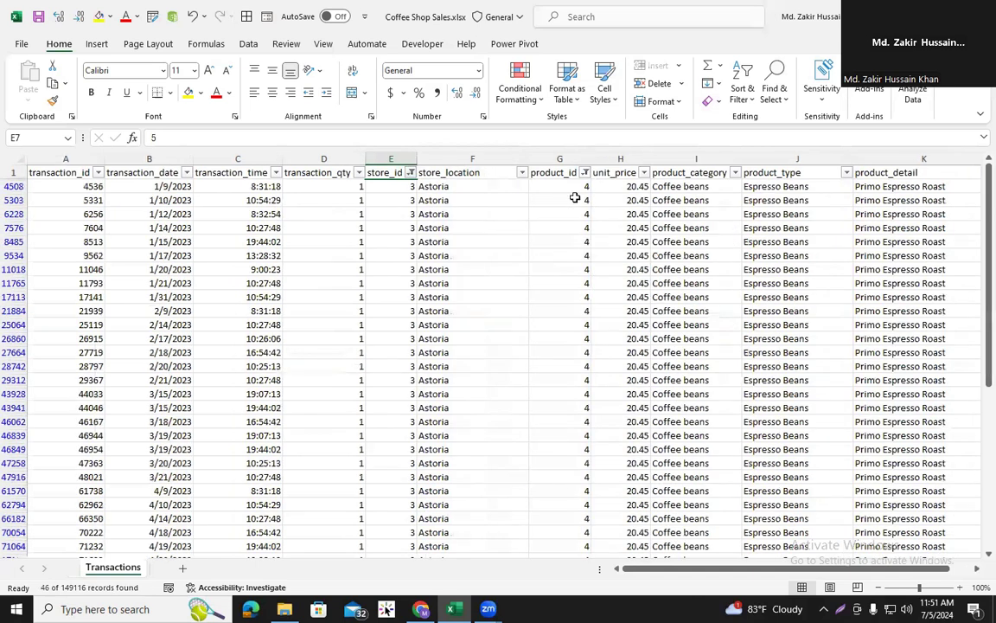
# Examine the unit_price, product_category, product_type and product_detail values across all rows of product 4.
pyautogui.moveTo(622, 187); pyautogui.dragTo(875, 432)
pyautogui.scroll(-6, 884, 427)
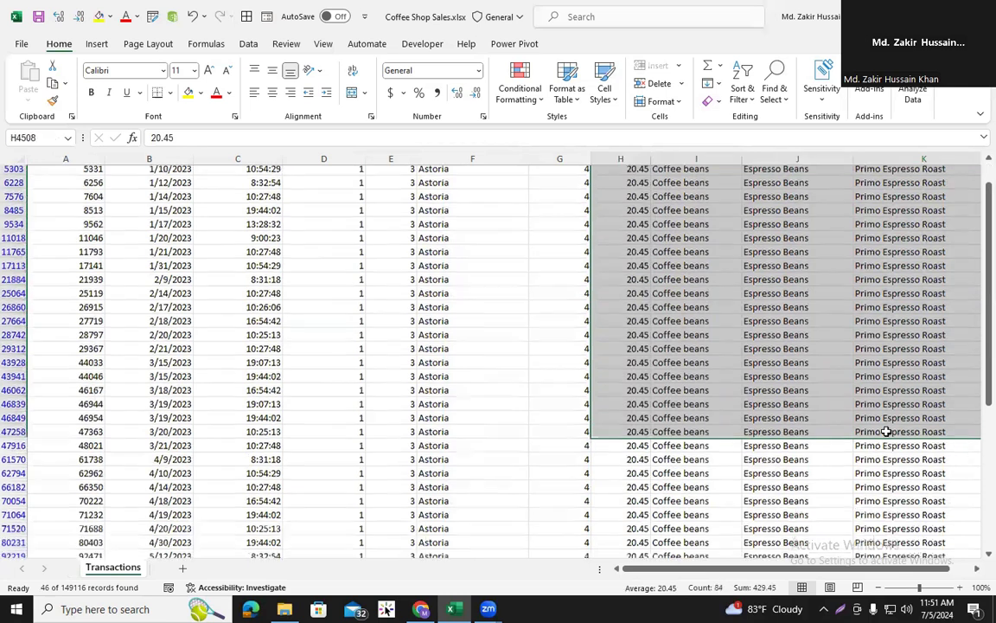
pyautogui.scroll(-10, 886, 432)
pyautogui.scroll(18, 887, 432)
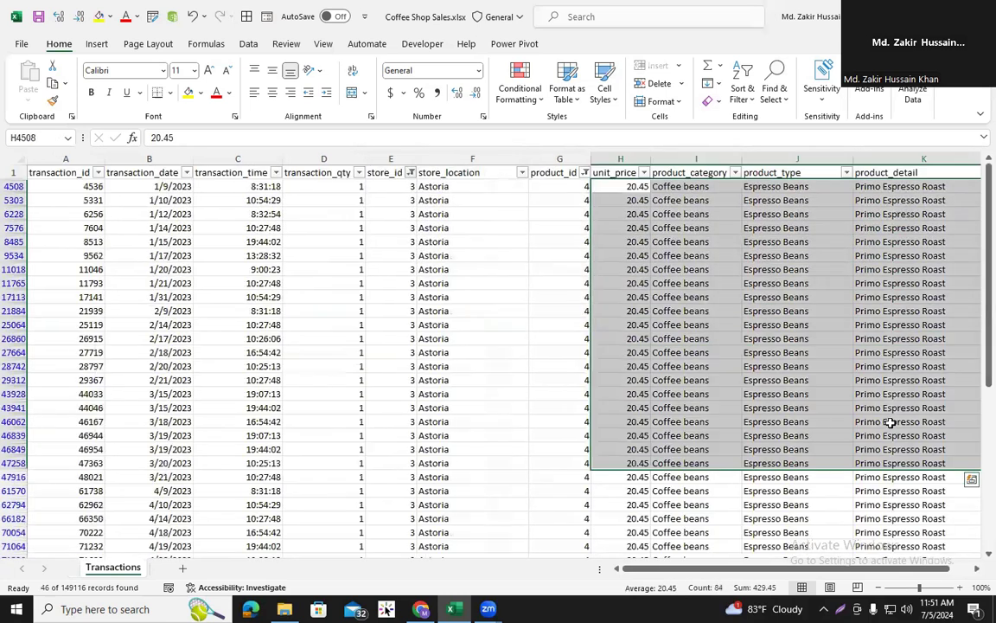
pyautogui.moveTo(620, 158); pyautogui.dragTo(901, 146)
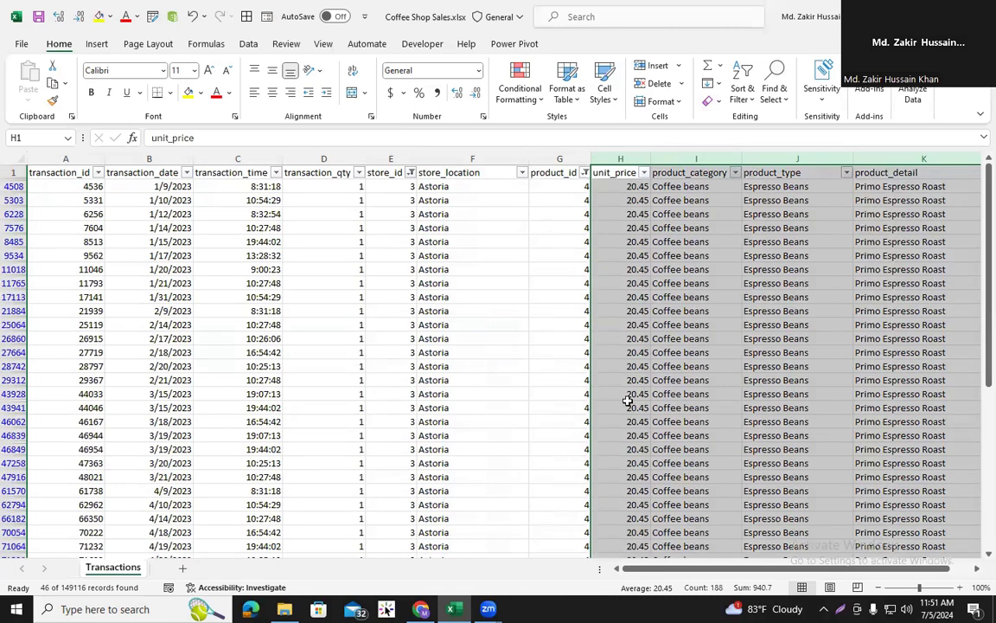
pyautogui.click(571, 192)
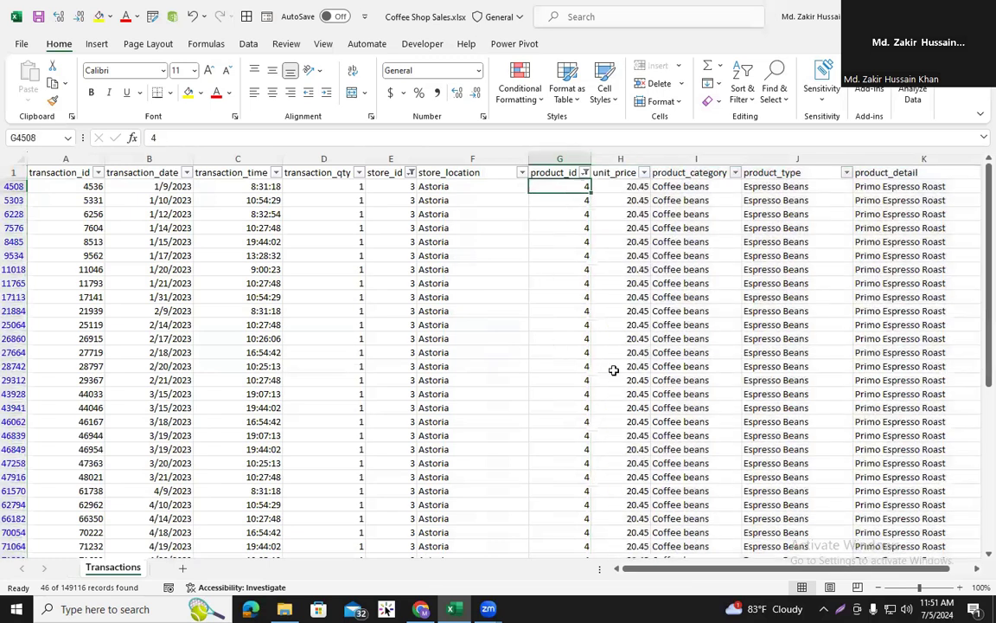
# Switch the product_id filter to product 7 and scan its price, category, type and detail values down to the last record.
pyautogui.click(586, 173)
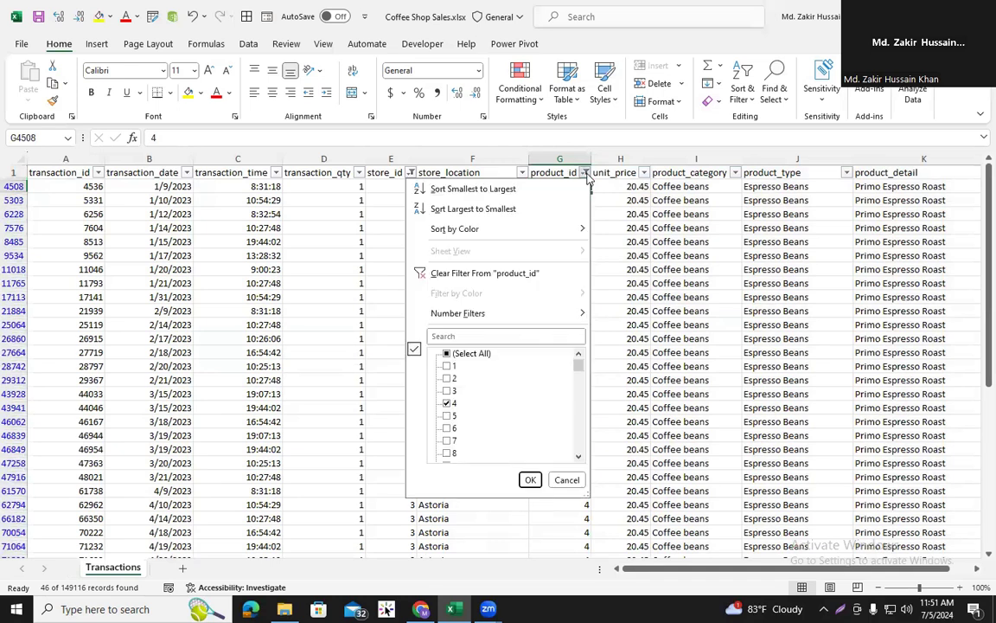
pyautogui.click(453, 403)
pyautogui.click(450, 441)
pyautogui.click(531, 480)
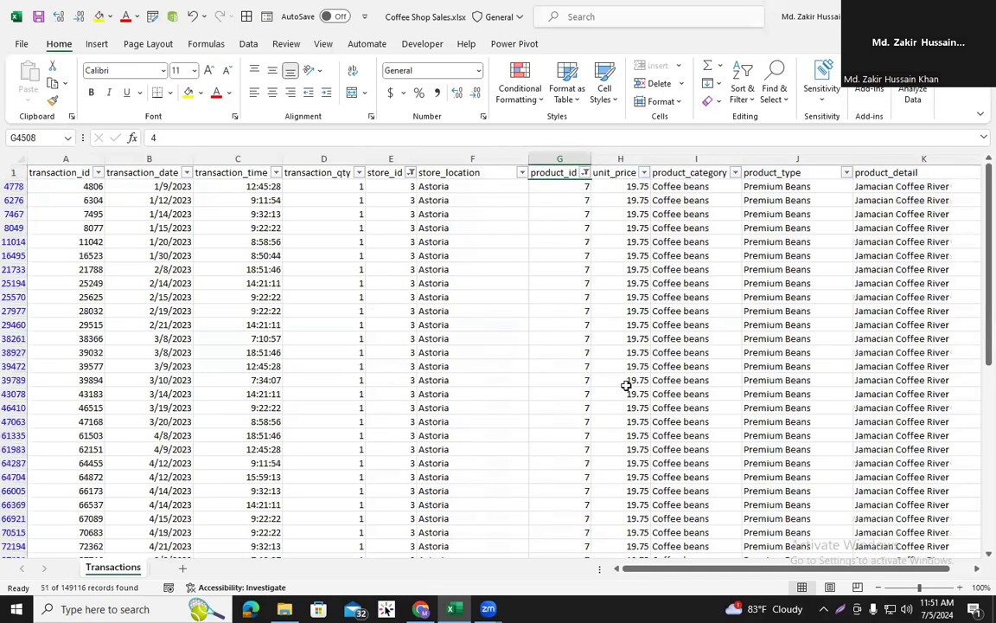
pyautogui.scroll(-2, 624, 385)
pyautogui.scroll(-15, 627, 384)
pyautogui.scroll(15, 626, 384)
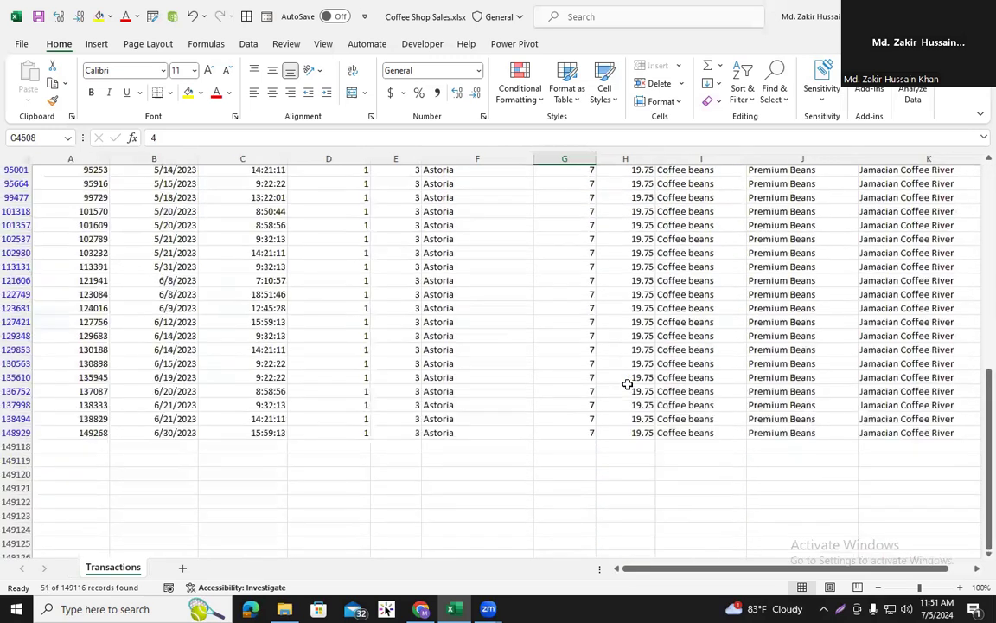
pyautogui.scroll(2, 627, 383)
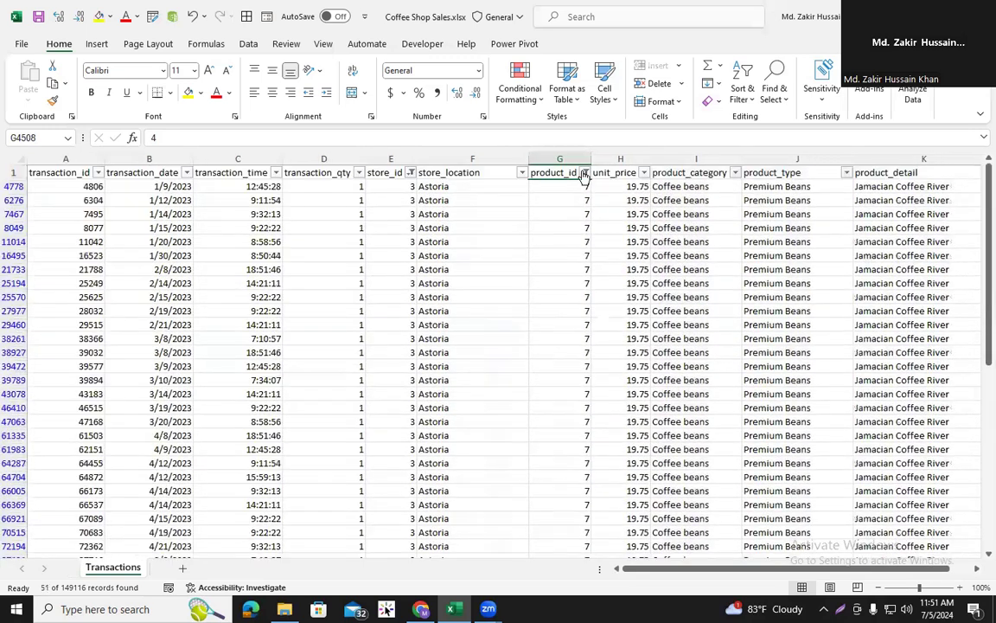
# Clear the filter from the product_id column.
pyautogui.click(585, 173)
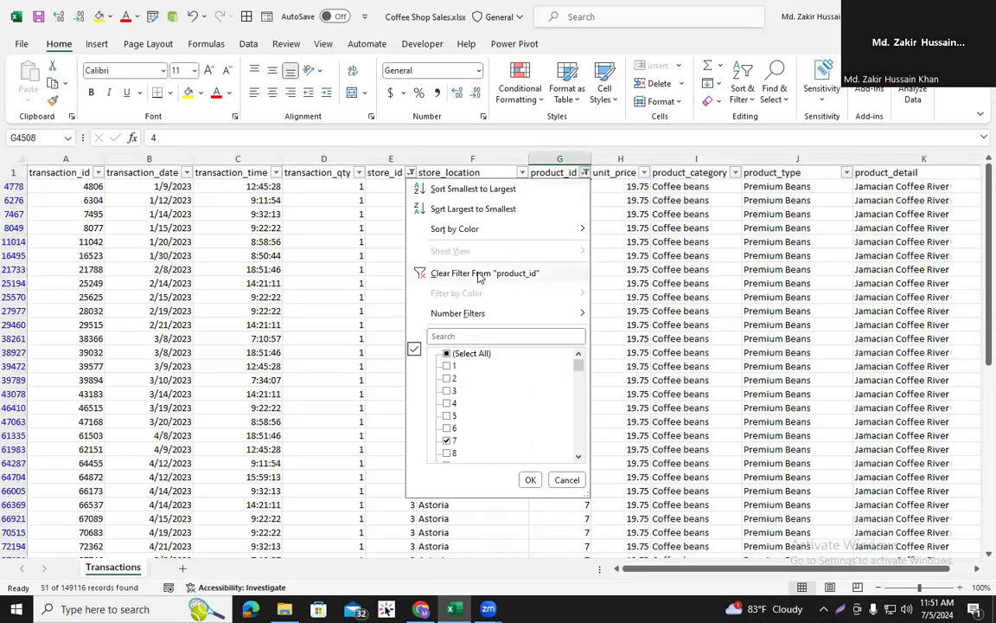
pyautogui.click(507, 269)
# Convert the data range A1:K149117 to a table with headers and load it into the Power Query Editor.
pyautogui.click(225, 323)
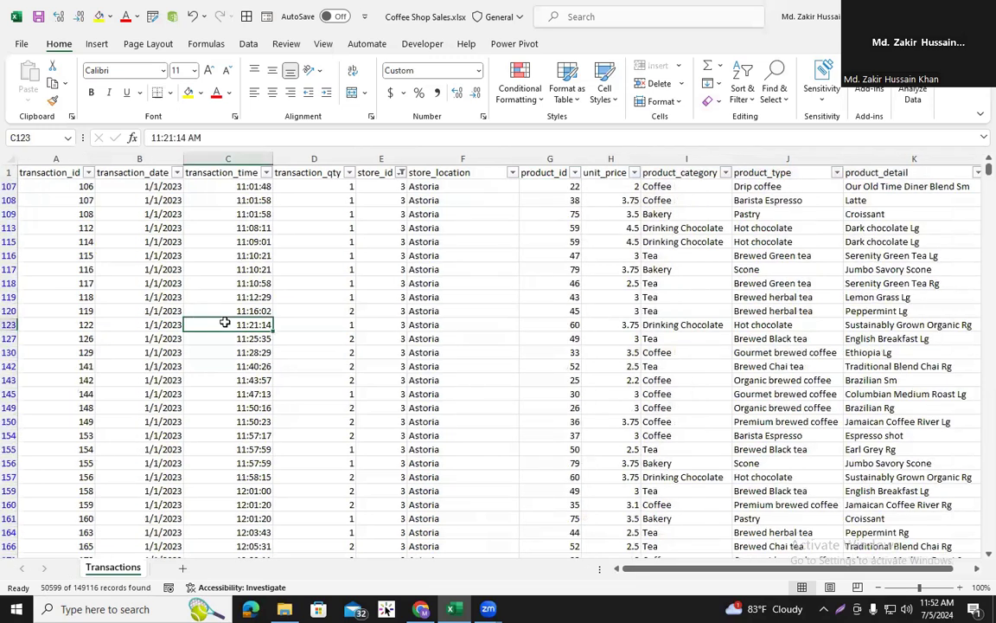
pyautogui.click(249, 44)
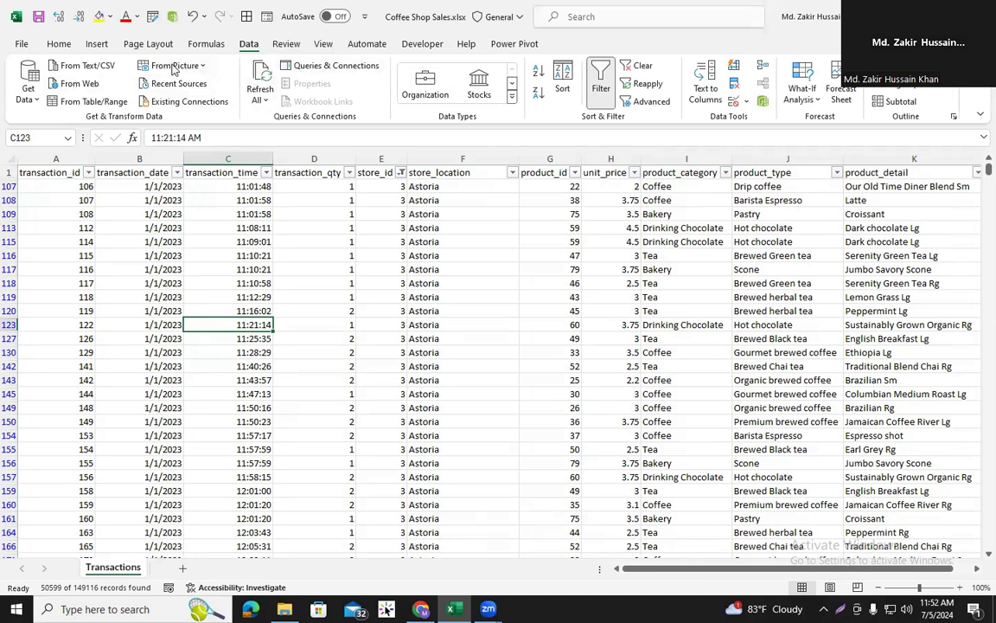
pyautogui.click(111, 102)
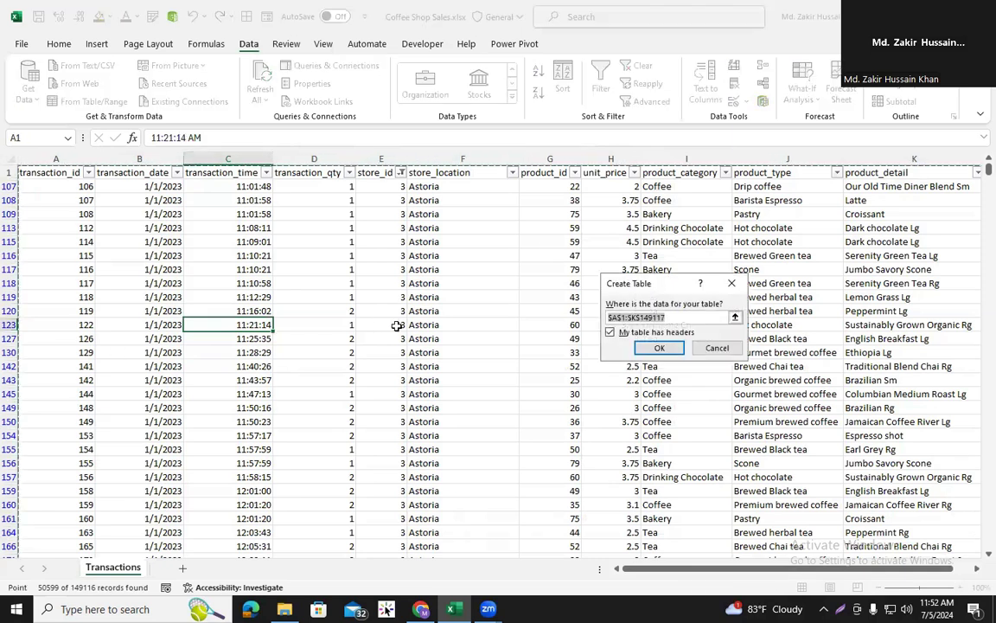
pyautogui.click(659, 348)
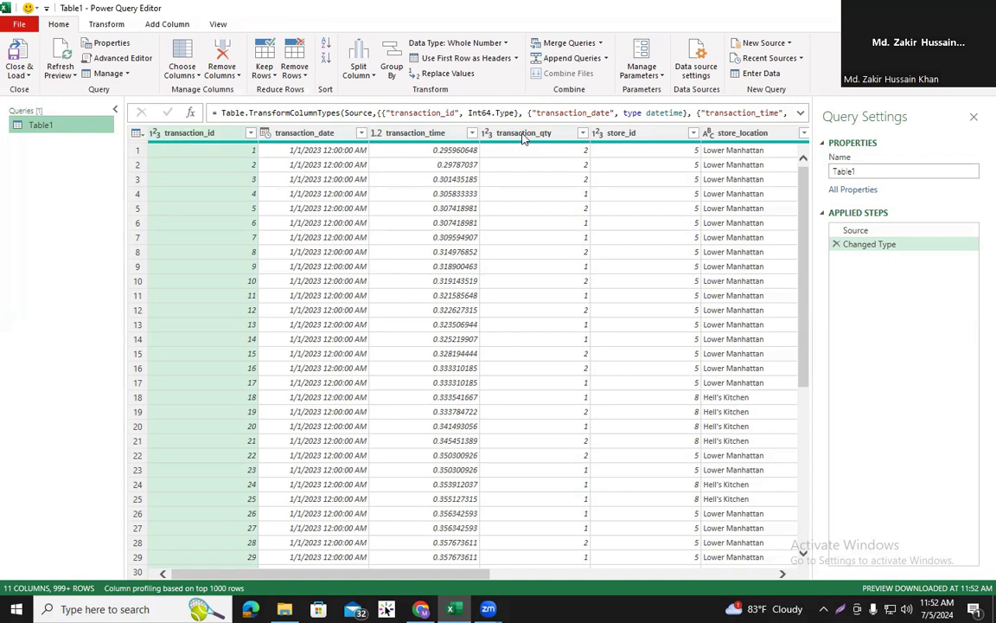
# Remove the store_location, unit_price, product_category, product_type and product_detail columns from the query.
pyautogui.moveTo(242, 577); pyautogui.dragTo(478, 574)
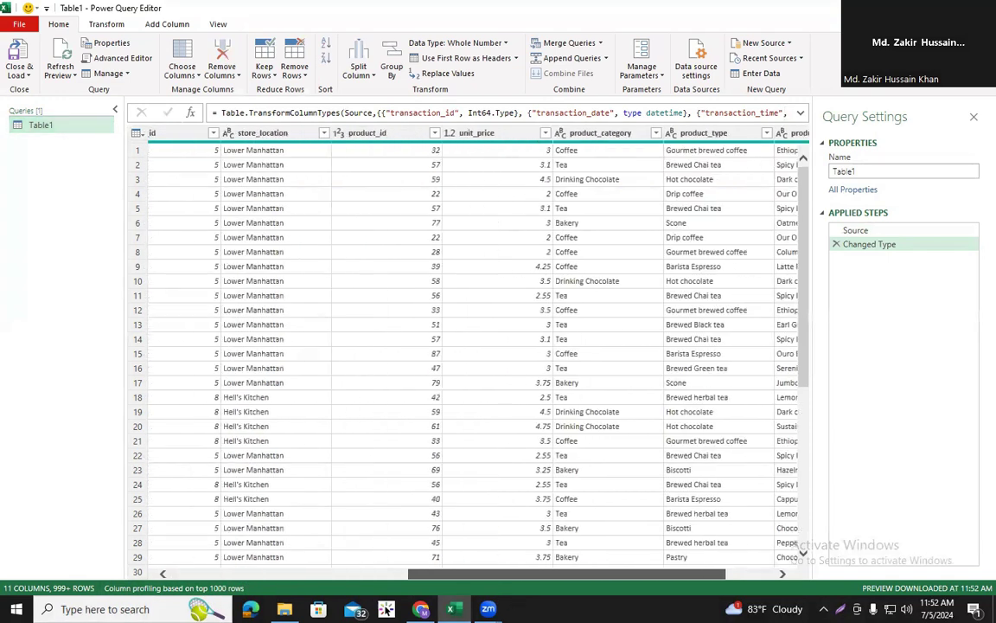
pyautogui.click(270, 134)
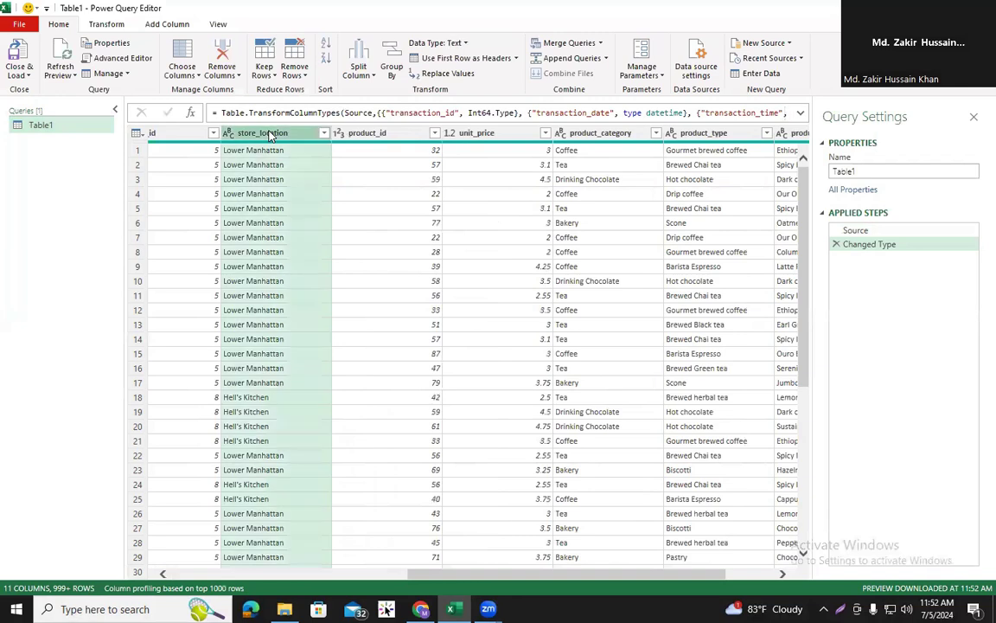
pyautogui.keyDown('ctrl'); pyautogui.click(478, 134); pyautogui.keyUp('ctrl')
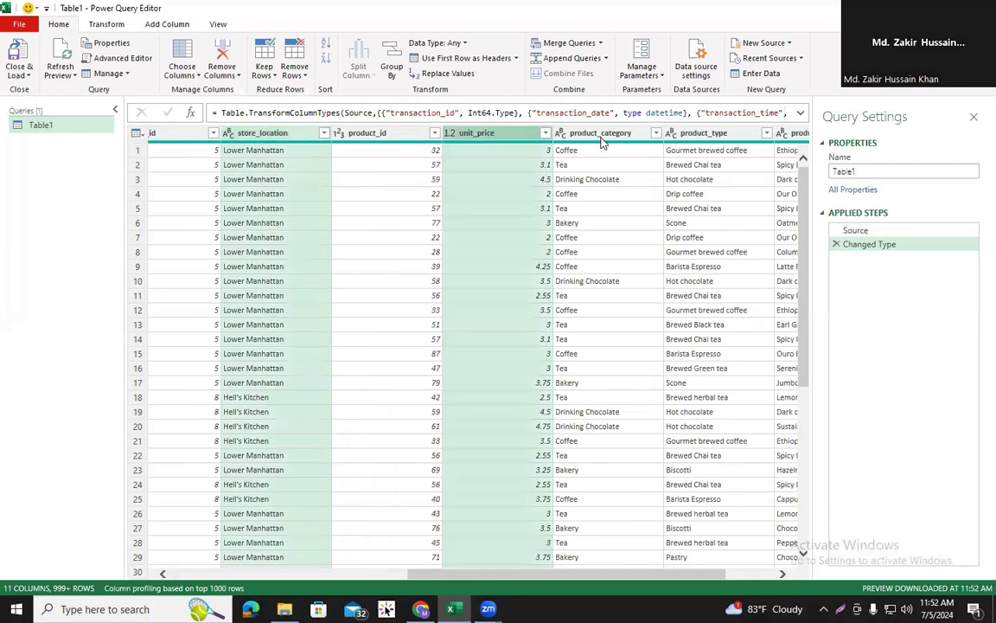
pyautogui.keyDown('ctrl'); pyautogui.click(610, 136); pyautogui.keyUp('ctrl')
pyautogui.keyDown('ctrl'); pyautogui.click(691, 134); pyautogui.keyUp('ctrl')
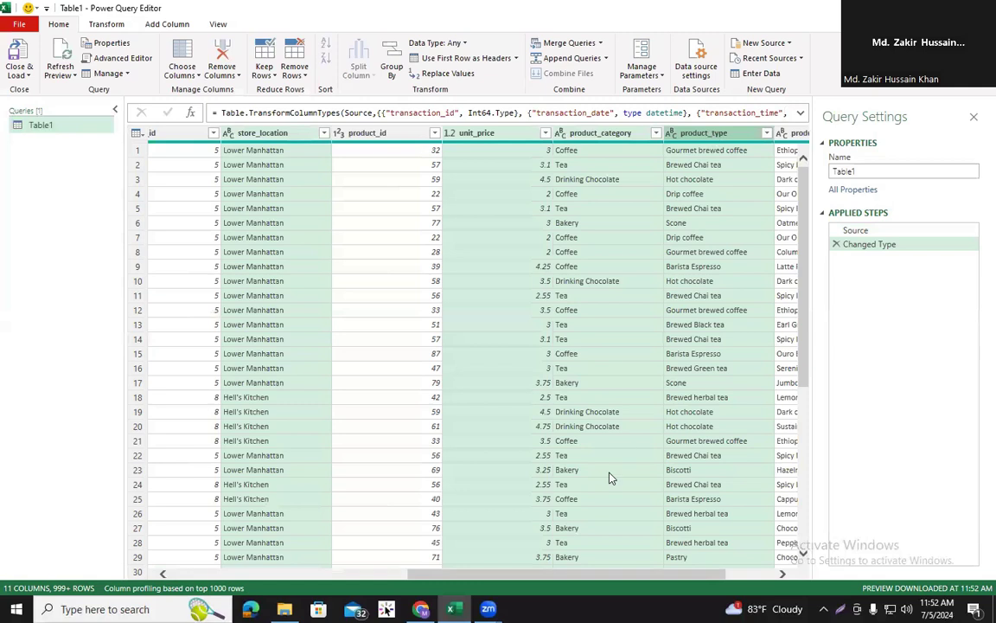
pyautogui.moveTo(583, 569); pyautogui.dragTo(678, 573)
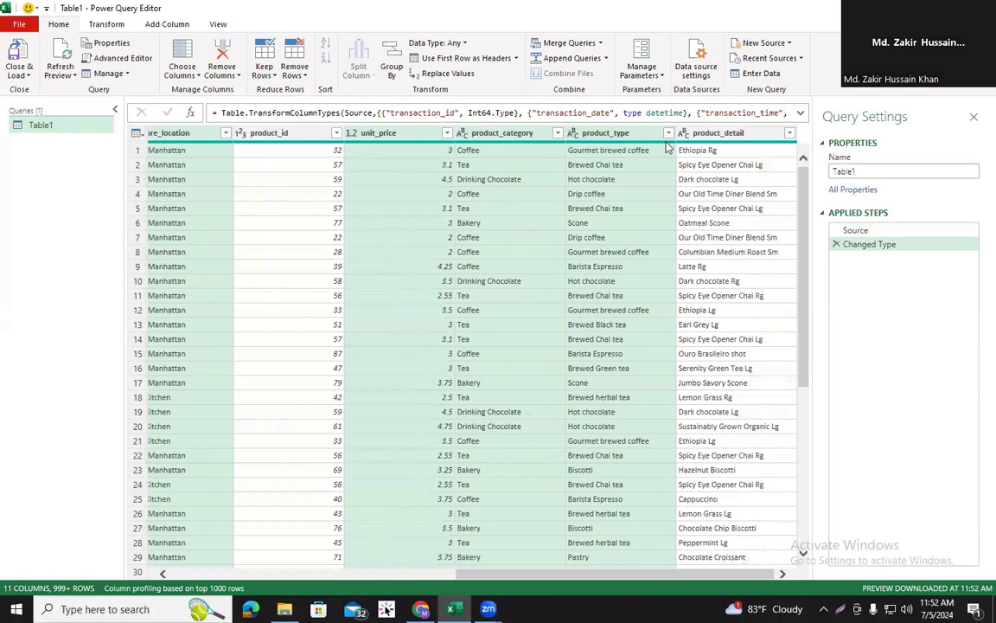
pyautogui.keyDown('ctrl'); pyautogui.click(739, 134); pyautogui.keyUp('ctrl')
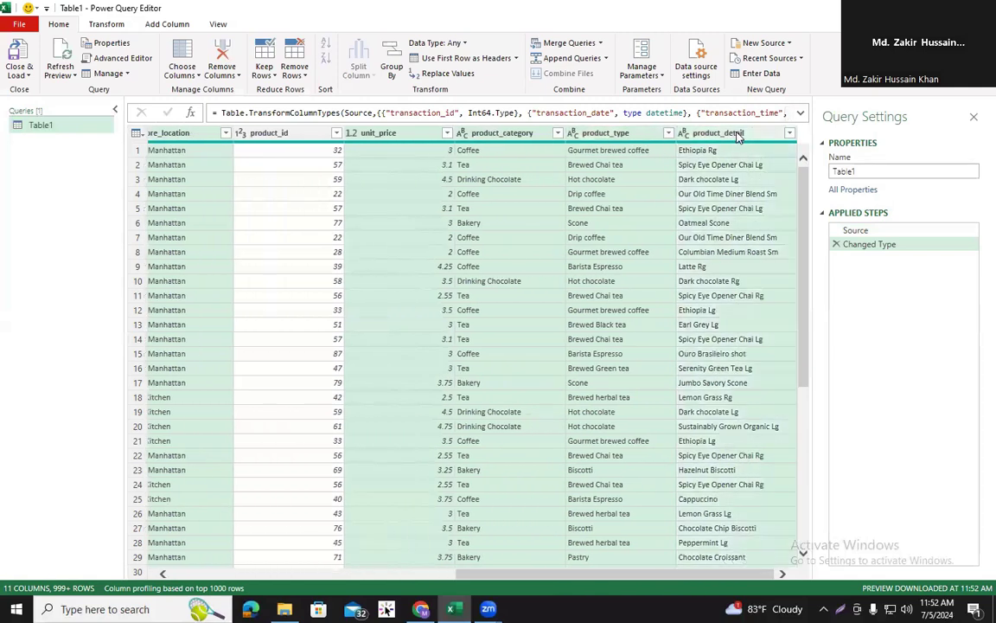
pyautogui.rightClick(739, 136)
pyautogui.click(802, 161)
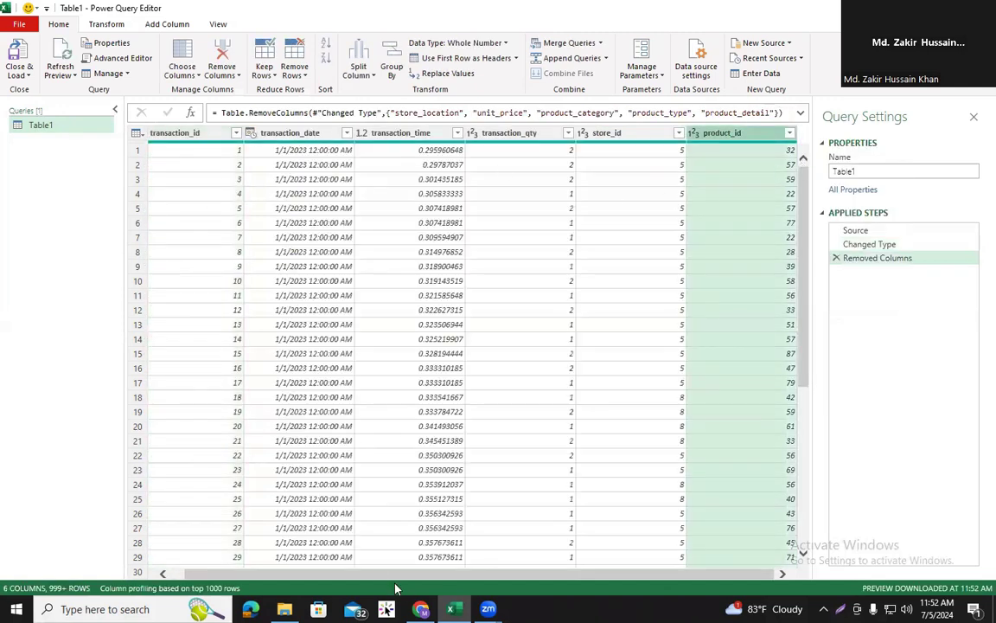
# Rename the query as fTransactions.
pyautogui.moveTo(316, 581); pyautogui.dragTo(199, 593)
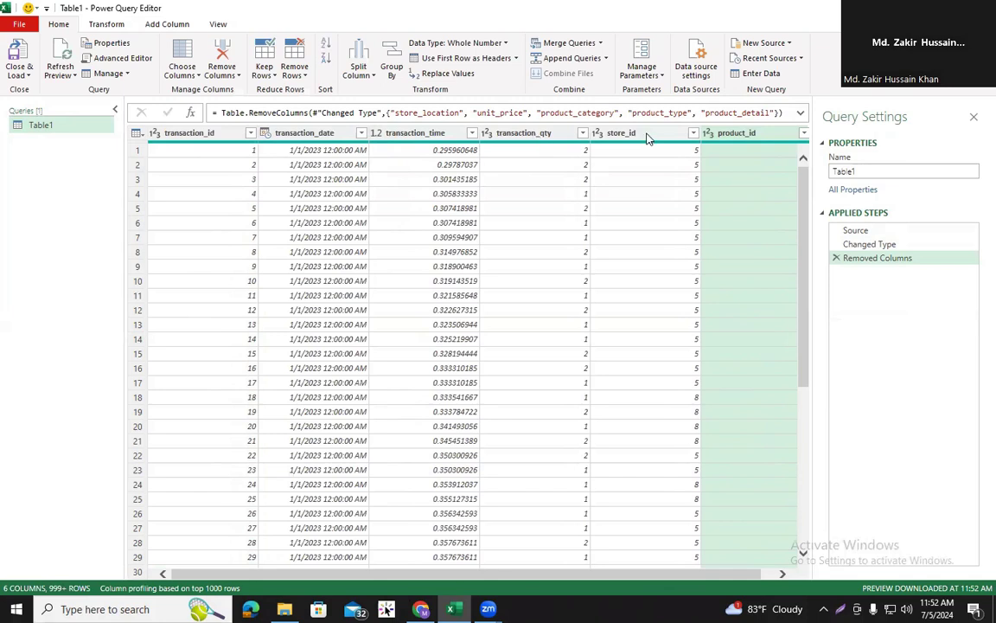
pyautogui.click(899, 169)
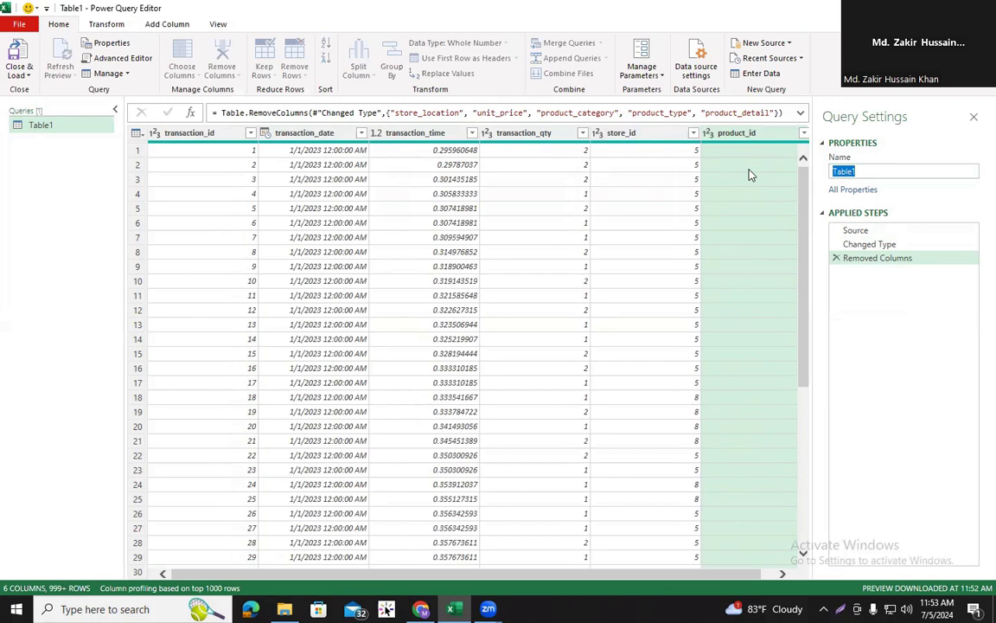
pyautogui.press('BackSpace')
pyautogui.press('Return')
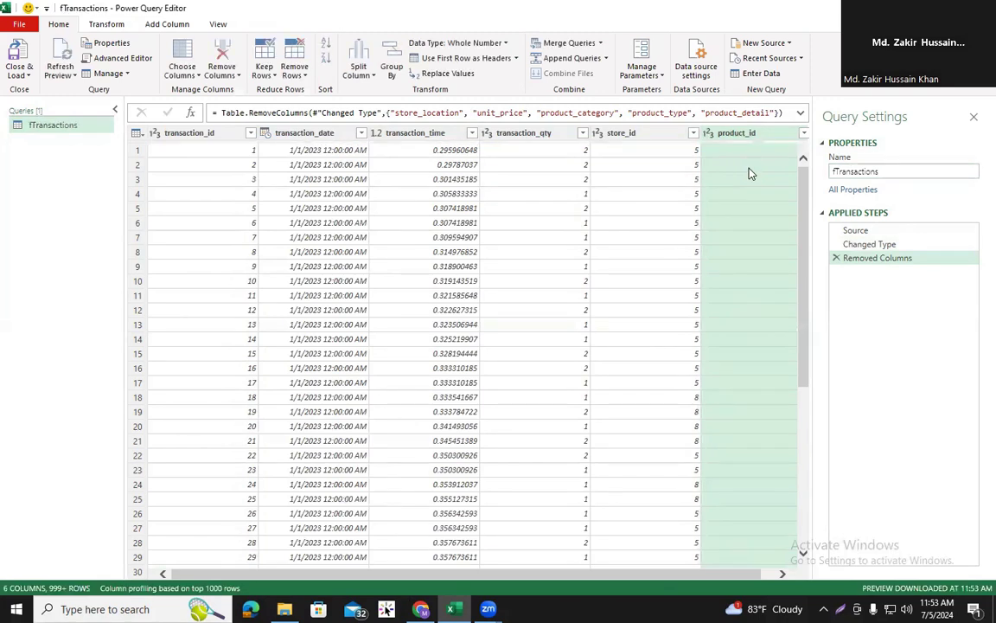
# Copy the fTransactions query and paste the copy into the query list.
pyautogui.rightClick(69, 125)
pyautogui.click(86, 149)
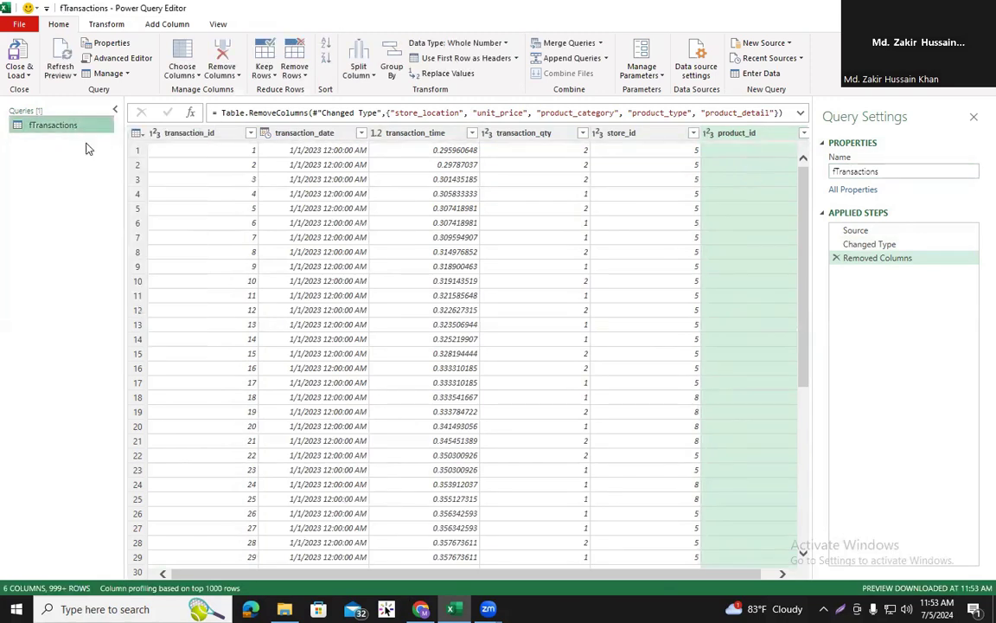
pyautogui.rightClick(57, 163)
pyautogui.click(73, 162)
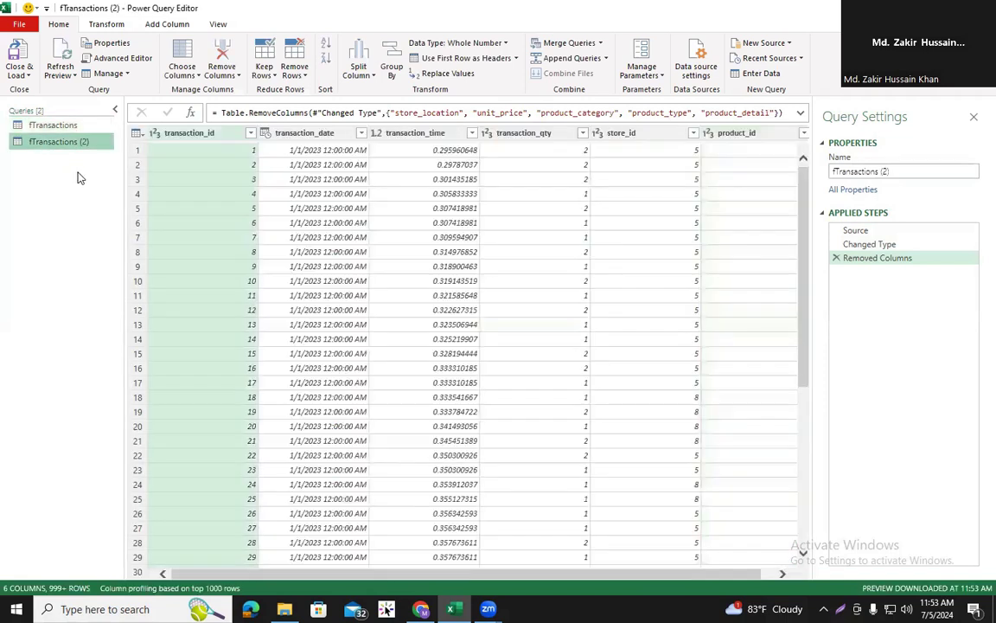
# Rename the copied fTransactions query as dStore.
pyautogui.click(843, 171)
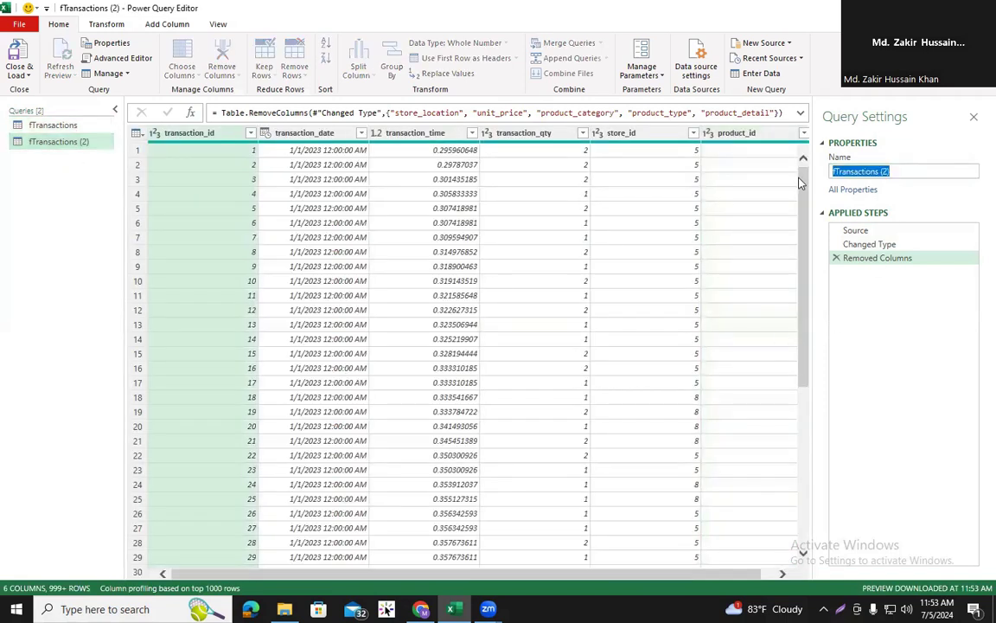
pyautogui.write('dStore')
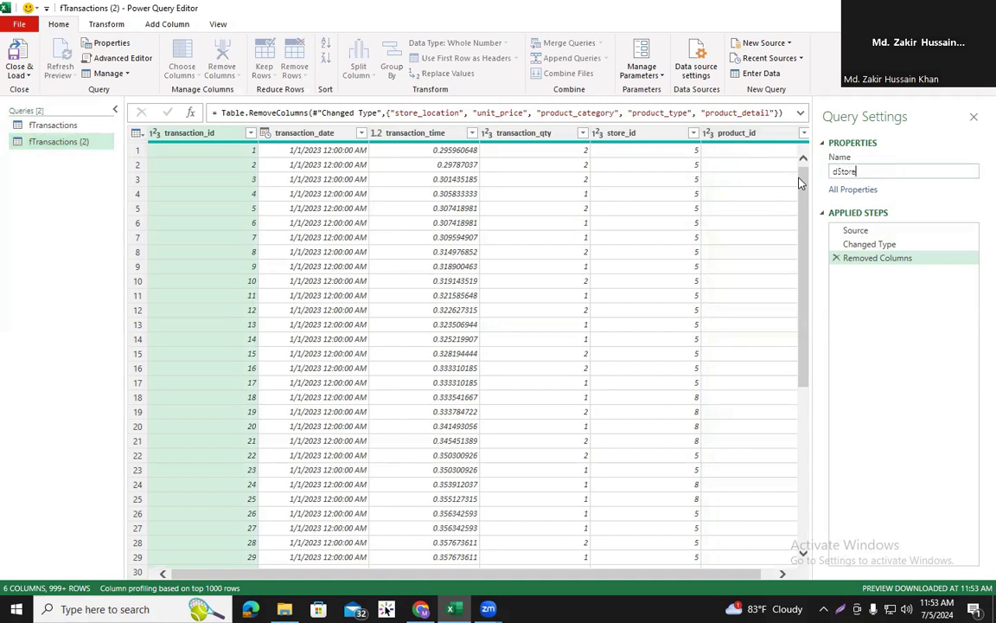
pyautogui.press('Return')
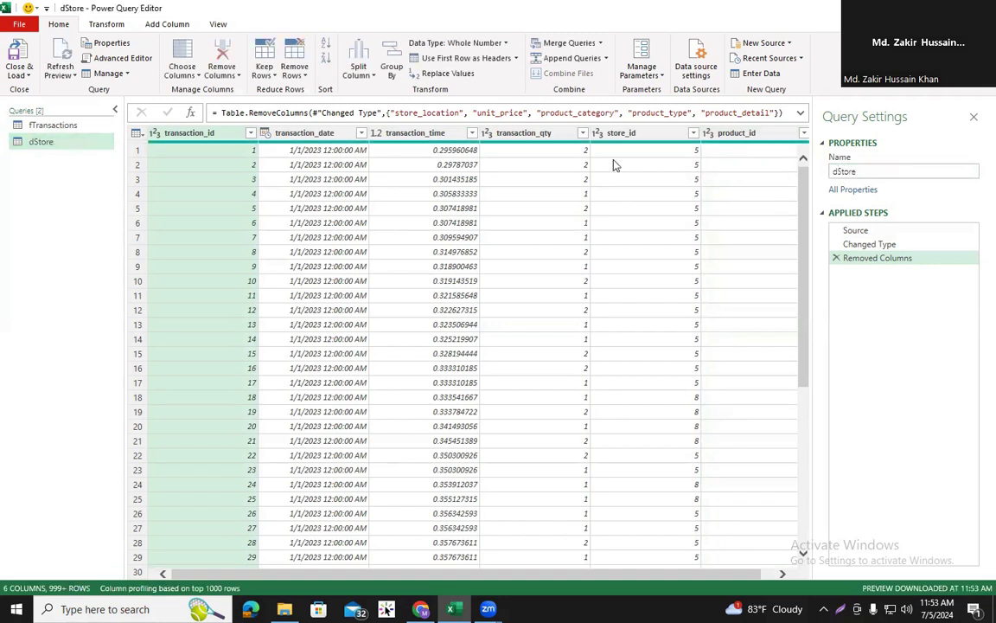
# Delete the Removed Columns step from dStore and keep only the store_id and store_location columns.
pyautogui.click(836, 259)
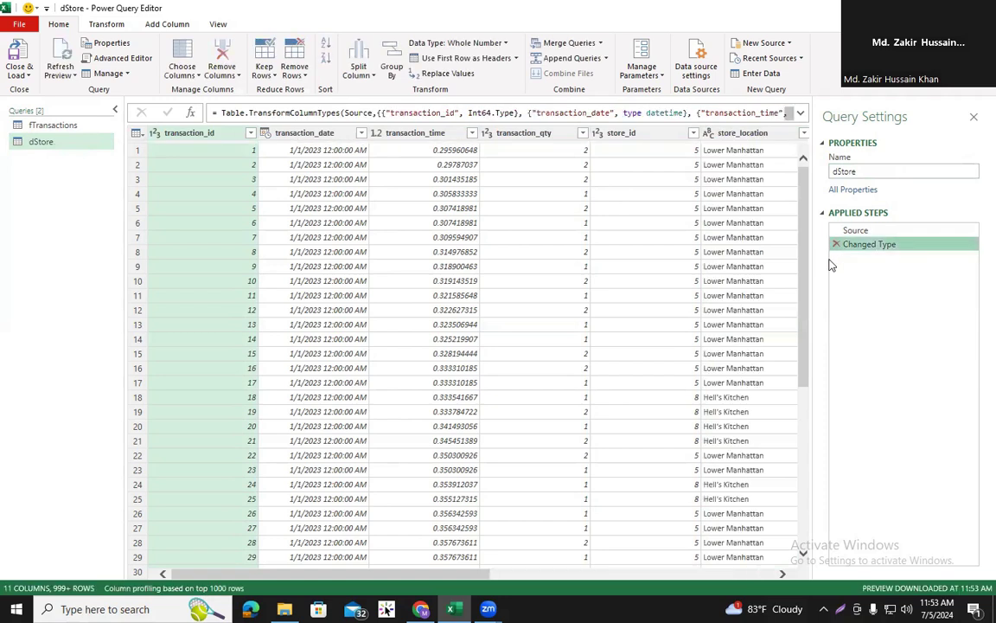
pyautogui.moveTo(303, 578); pyautogui.dragTo(406, 583)
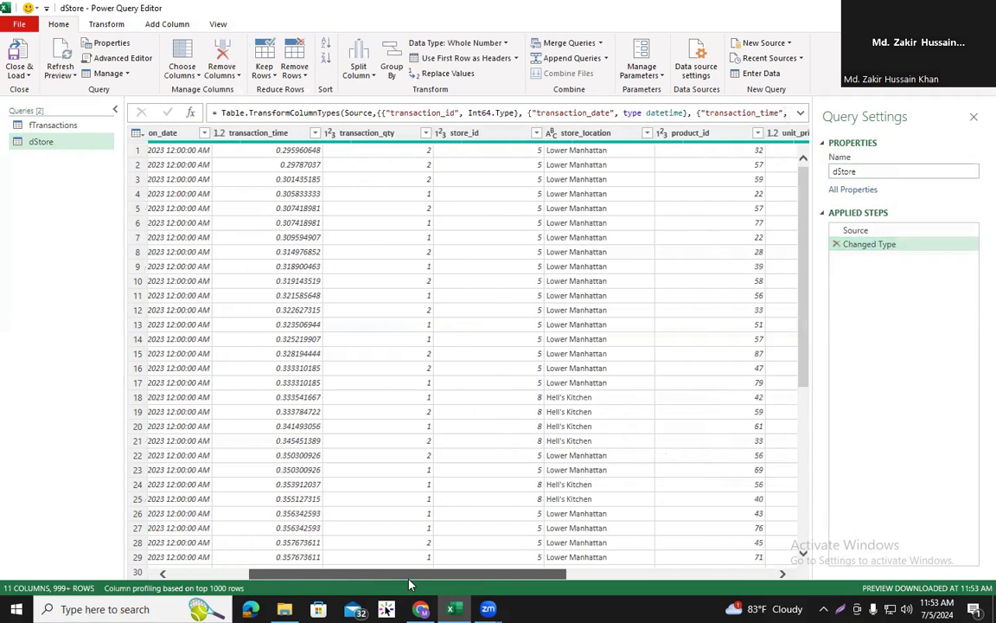
pyautogui.click(407, 134)
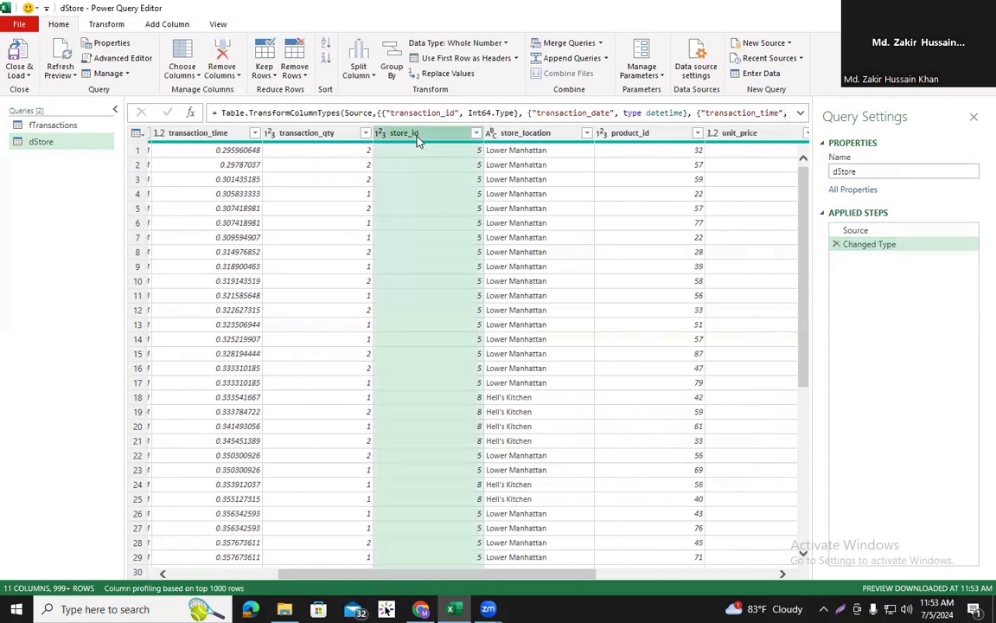
pyautogui.keyDown('ctrl'); pyautogui.click(552, 134); pyautogui.keyUp('ctrl')
pyautogui.rightClick(554, 135)
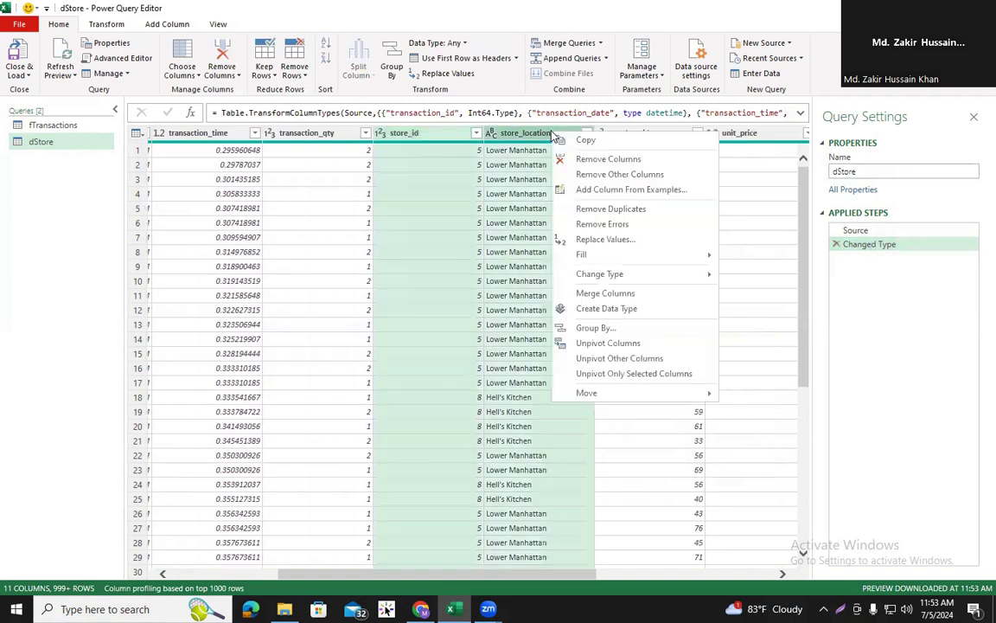
pyautogui.click(617, 174)
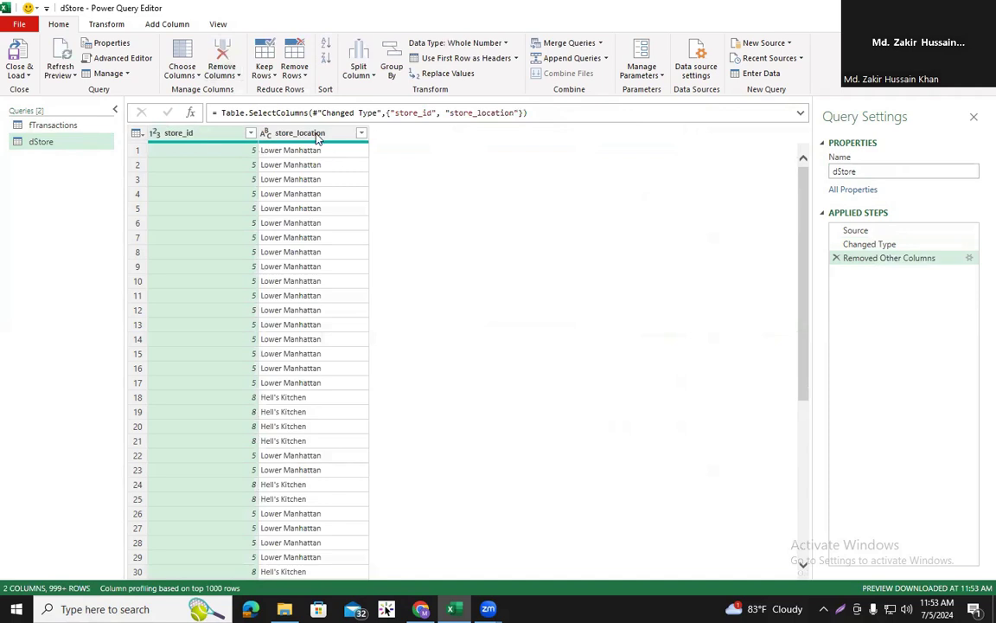
# Remove duplicate rows from dStore based on the store_id column.
pyautogui.click(209, 132)
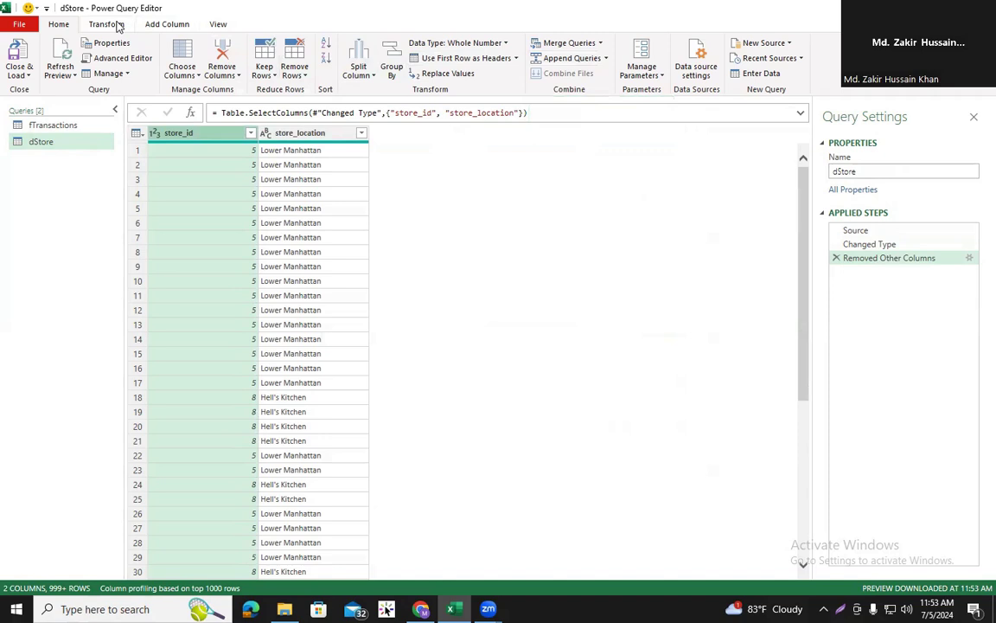
pyautogui.click(265, 76)
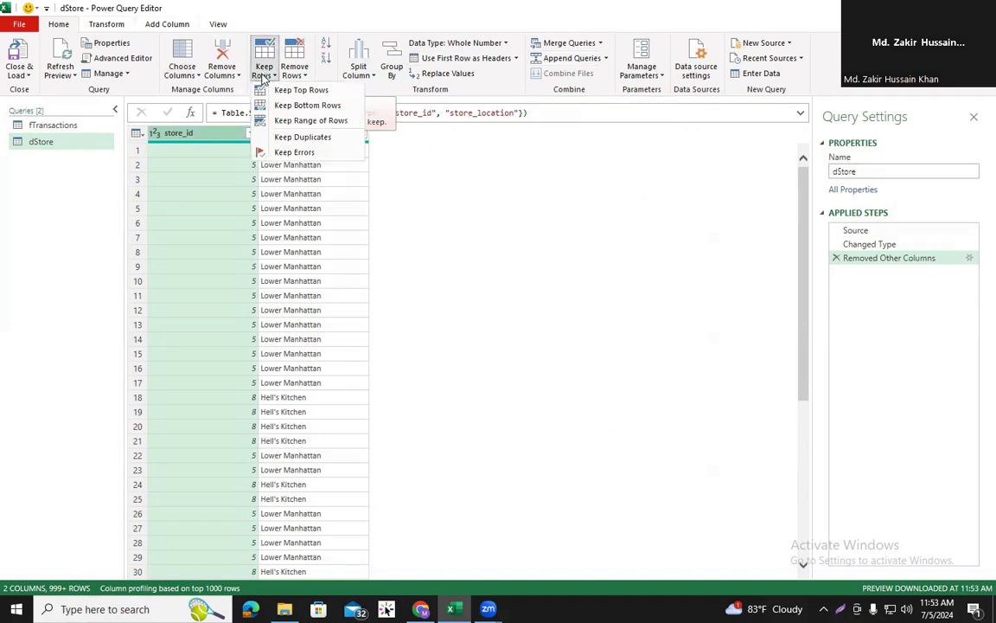
pyautogui.click(295, 76)
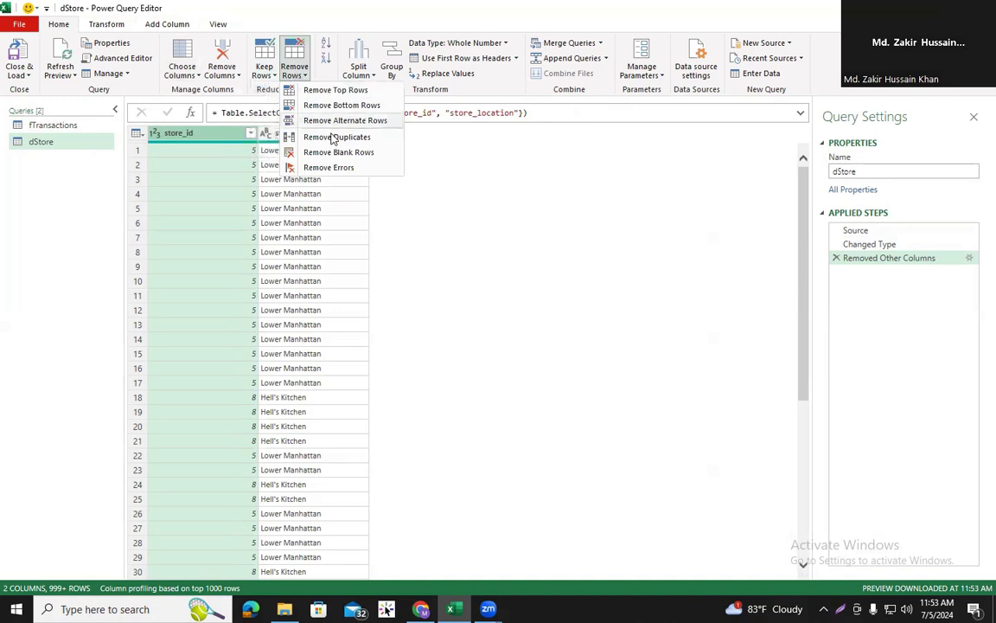
pyautogui.click(336, 138)
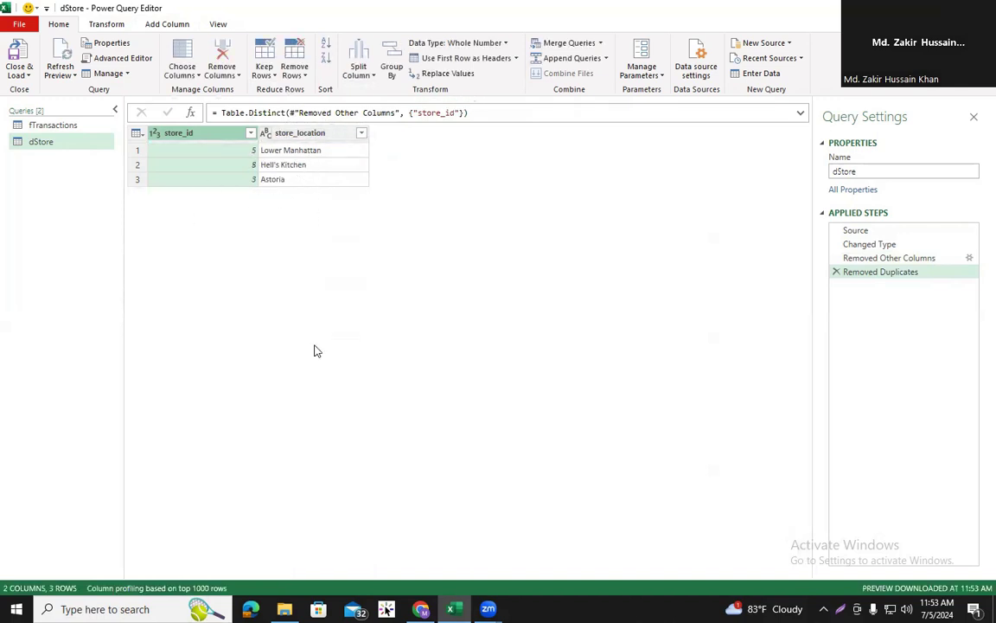
# Copy the dStore query and paste the copy into the query list.
pyautogui.rightClick(62, 145)
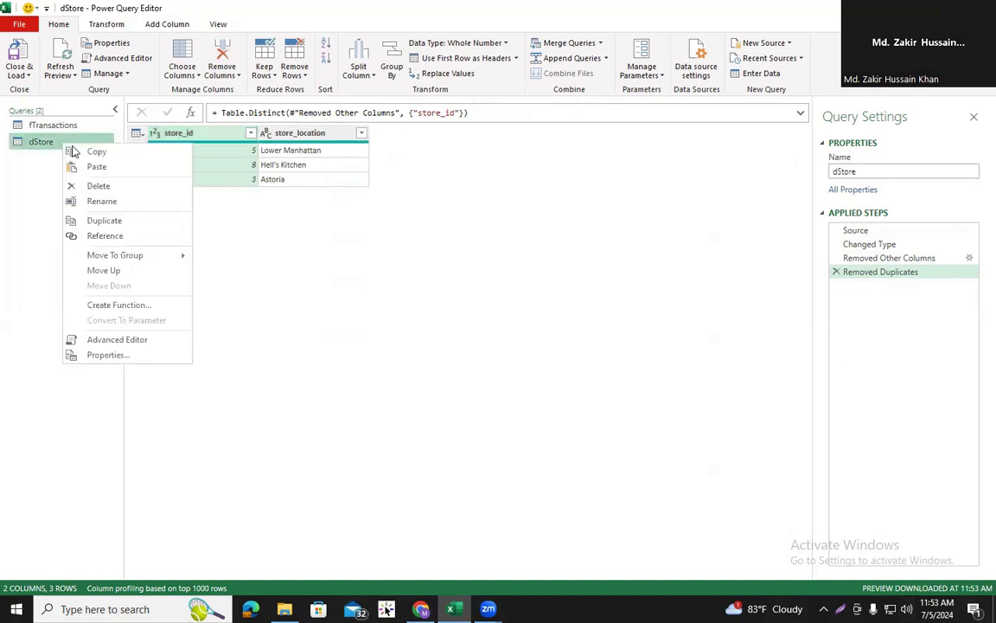
pyautogui.rightClick(29, 180)
pyautogui.click(58, 196)
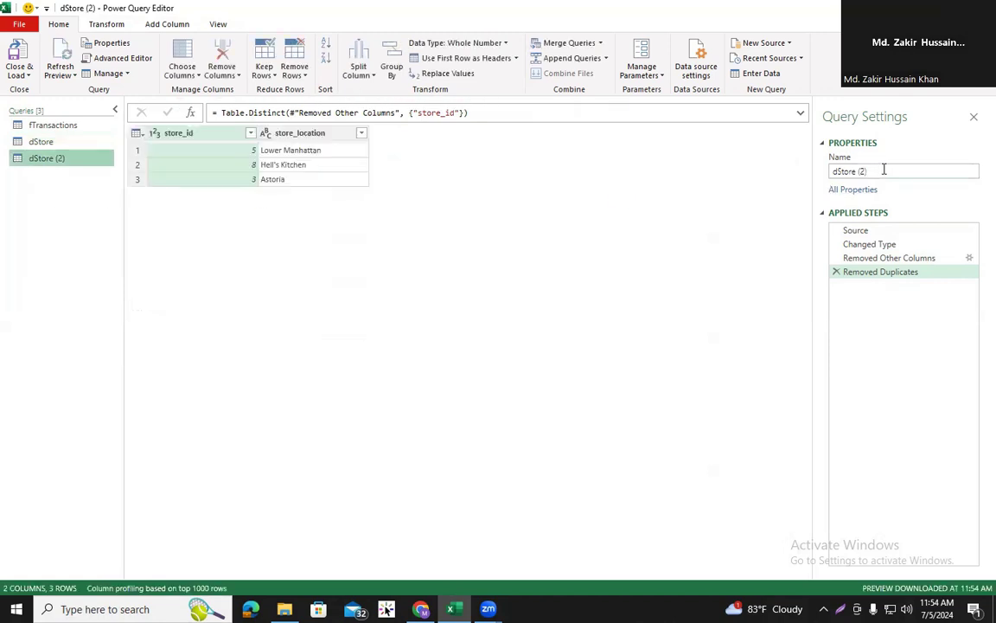
# Rename the copied dStore query as dProduct.
pyautogui.moveTo(944, 171); pyautogui.dragTo(797, 171)
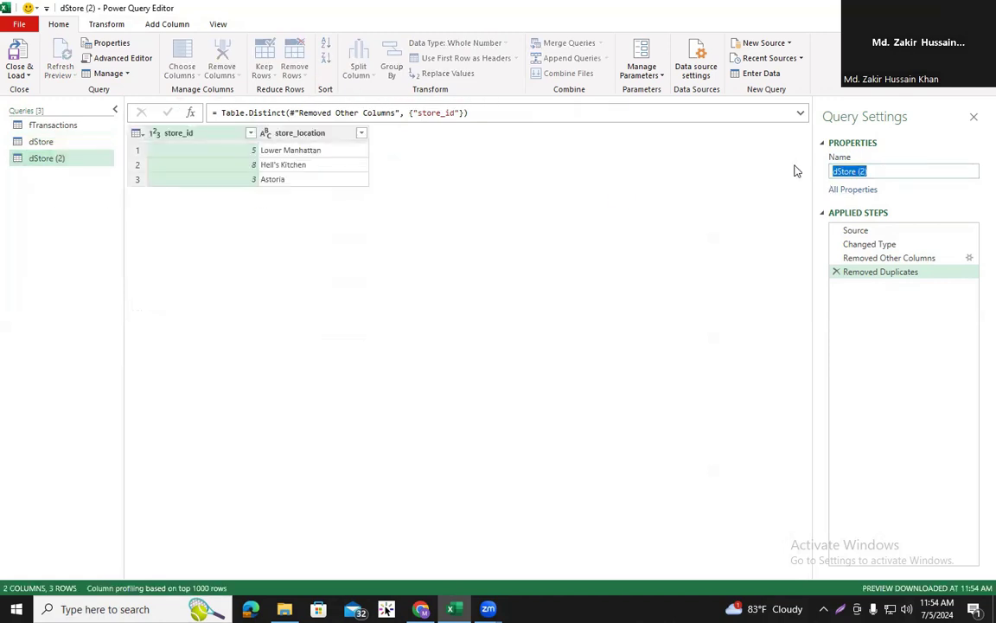
pyautogui.write('d')
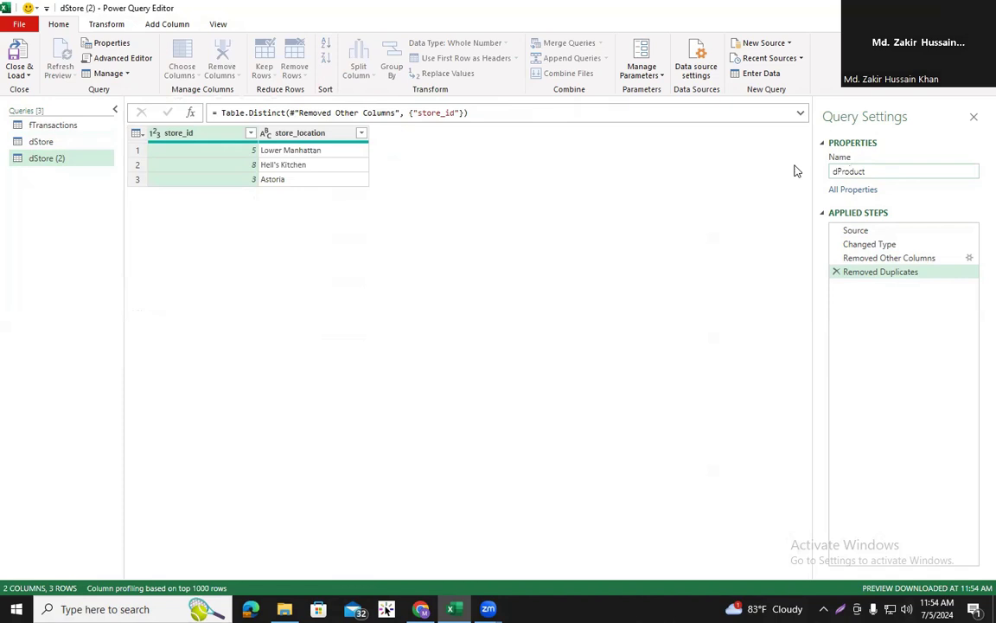
pyautogui.write('Product')
pyautogui.press('Return')
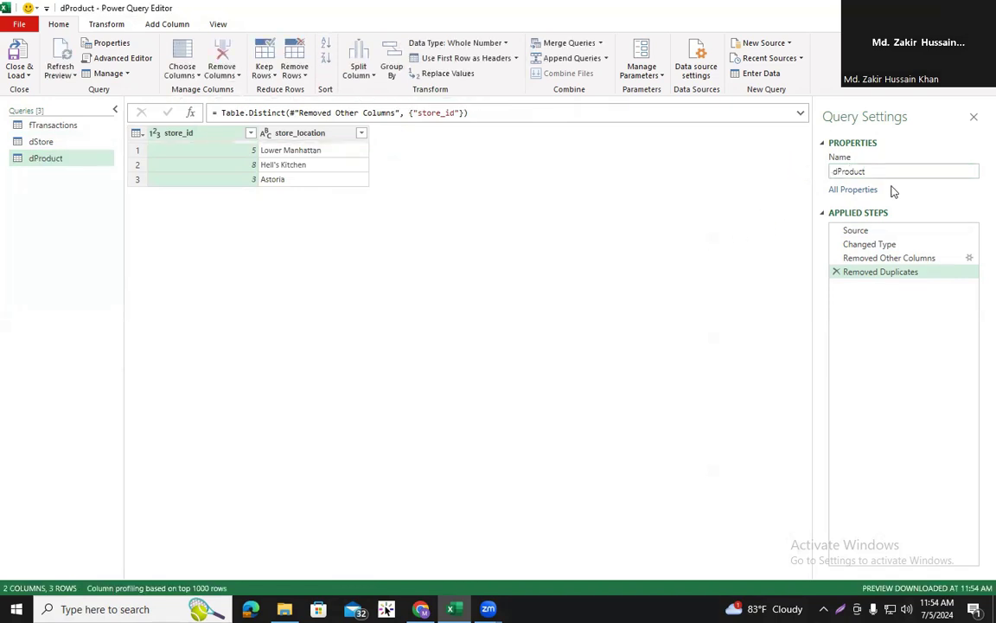
# Delete the last two applied steps of dProduct and keep only the product_id, unit_price, product_category, product_type and product_detail columns.
pyautogui.click(836, 273)
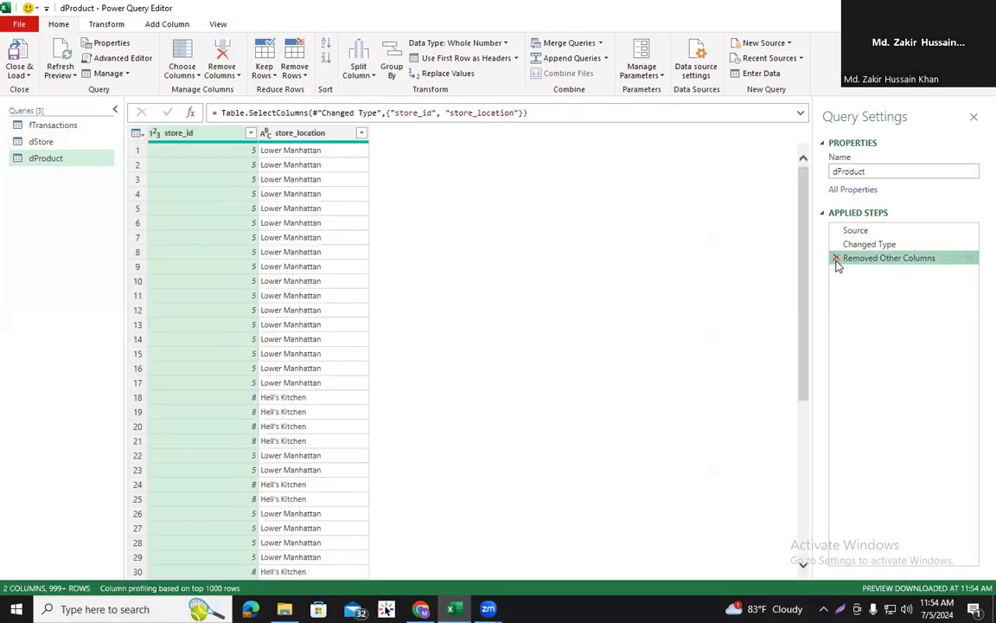
pyautogui.click(837, 261)
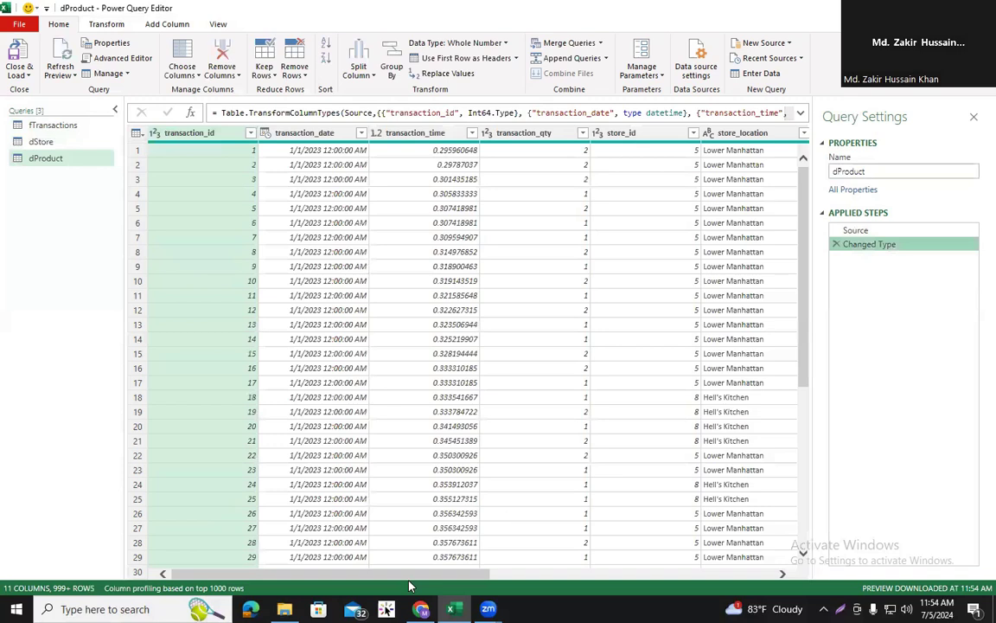
pyautogui.moveTo(411, 577); pyautogui.dragTo(692, 578)
pyautogui.click(271, 132)
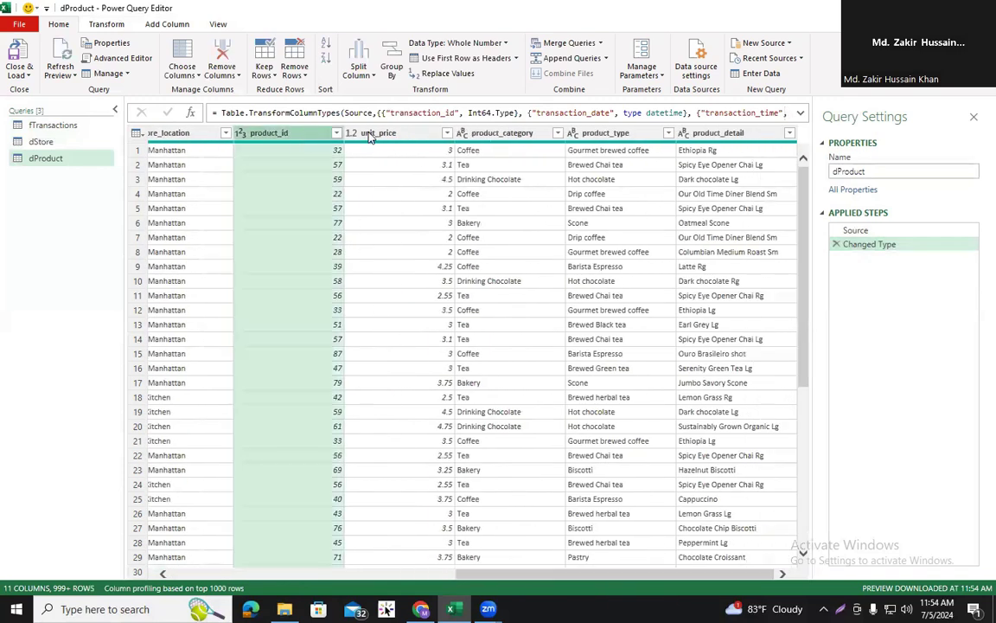
pyautogui.keyDown('ctrl'); pyautogui.click(387, 135); pyautogui.keyUp('ctrl')
pyautogui.keyDown('ctrl'); pyautogui.click(468, 130); pyautogui.keyUp('ctrl')
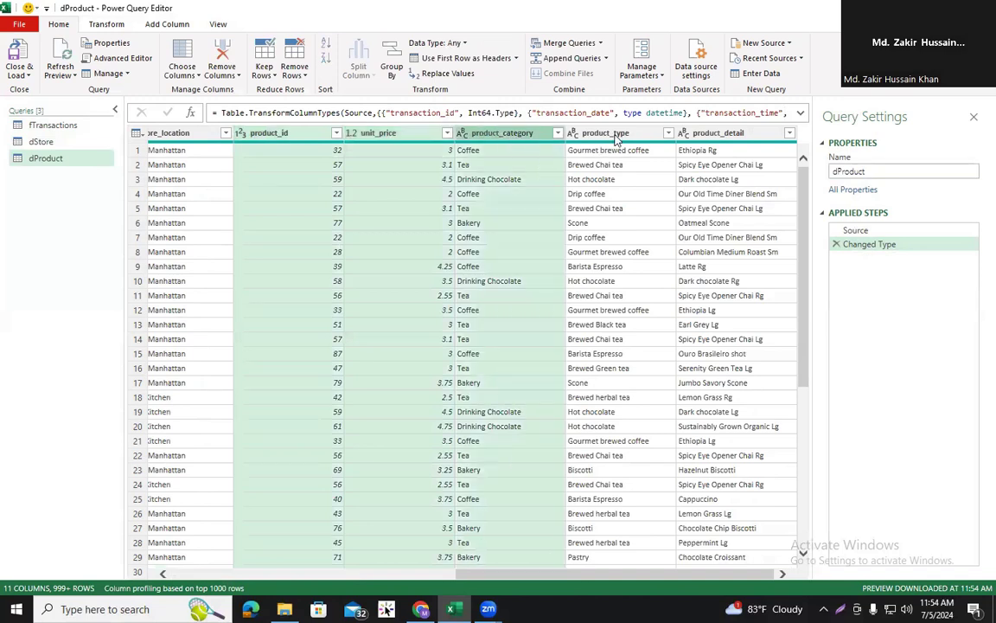
pyautogui.keyDown('ctrl'); pyautogui.click(556, 130); pyautogui.keyUp('ctrl')
pyautogui.keyDown('ctrl'); pyautogui.click(706, 130); pyautogui.keyUp('ctrl')
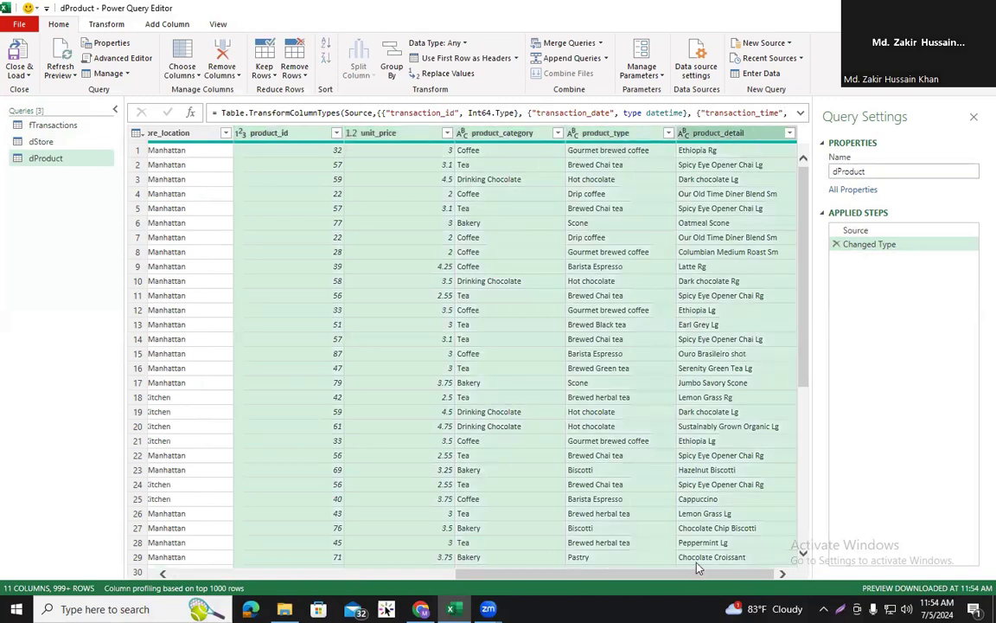
pyautogui.rightClick(745, 134)
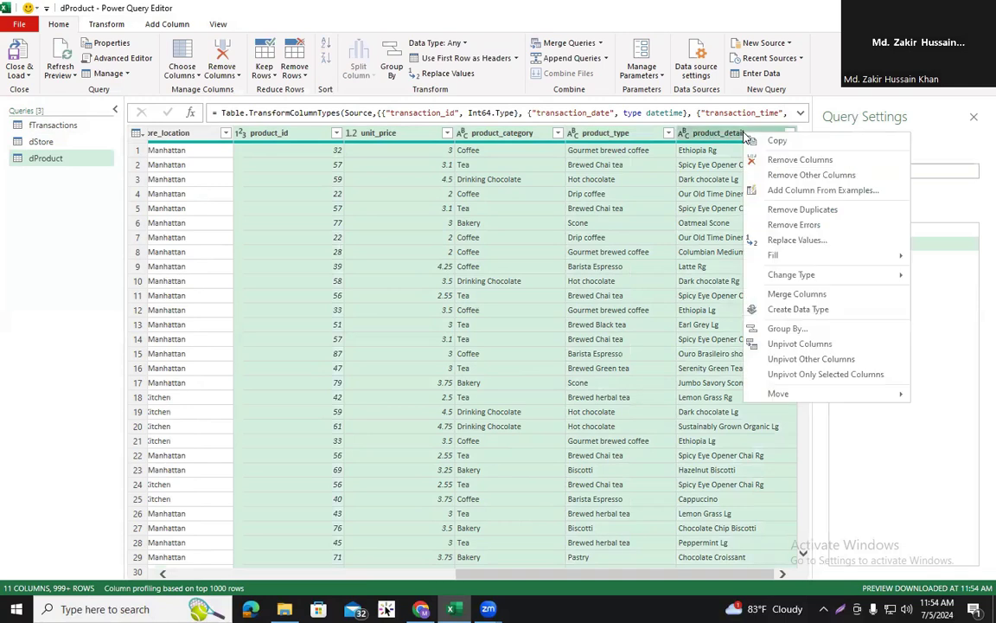
pyautogui.click(801, 175)
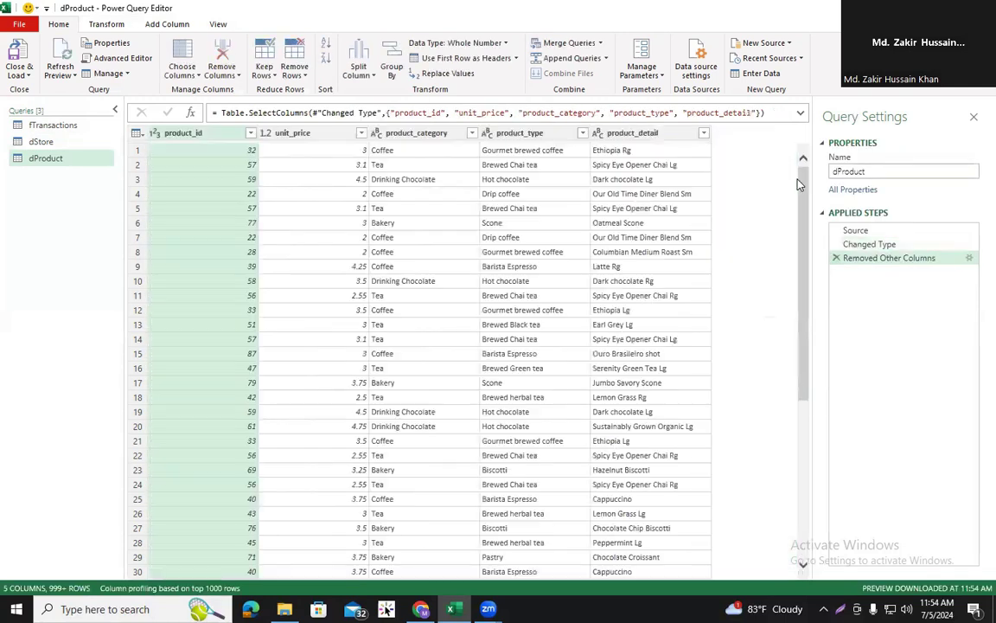
# Remove duplicate rows from dProduct based on the product_id column and look through the remaining rows.
pyautogui.click(210, 135)
pyautogui.click(297, 73)
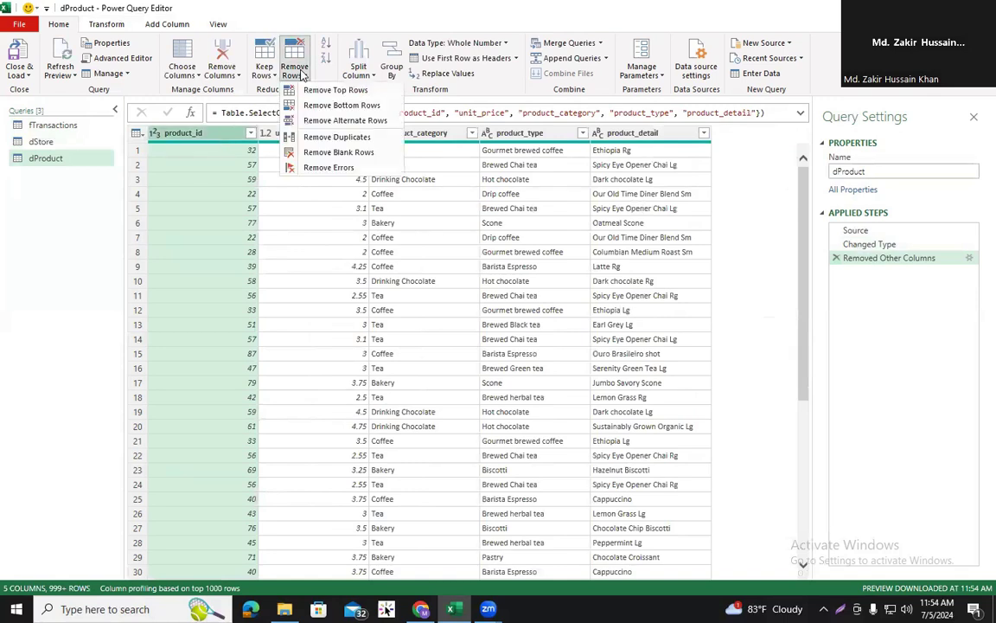
pyautogui.click(337, 137)
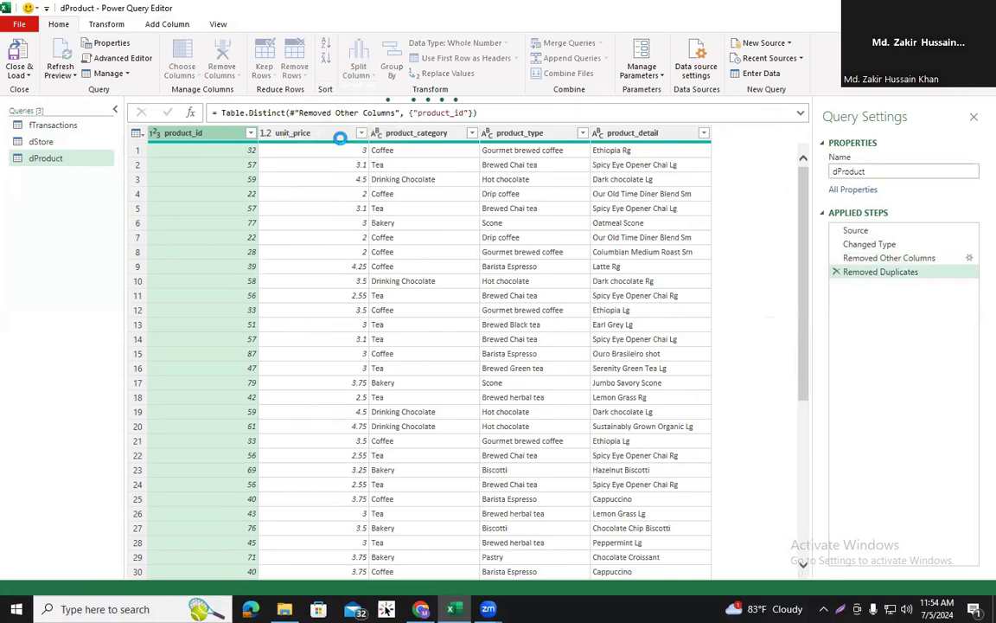
pyautogui.scroll(-3, 292, 240)
pyautogui.scroll(-15, 292, 239)
pyautogui.scroll(14, 292, 240)
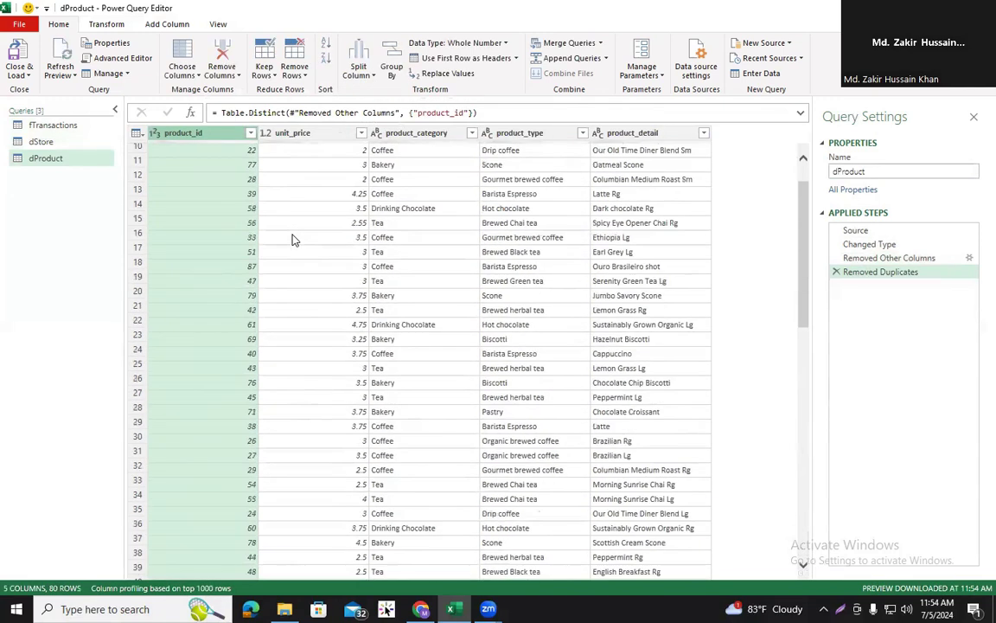
pyautogui.scroll(3, 292, 240)
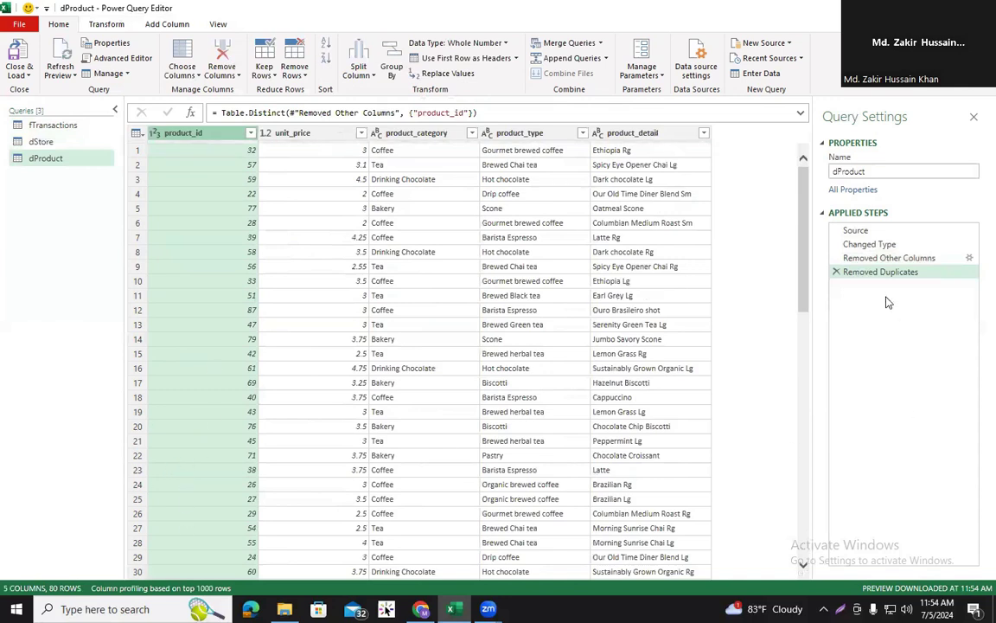
# Close the query editor and load all queries as connections only, adding their data to the Data Model.
pyautogui.click(27, 75)
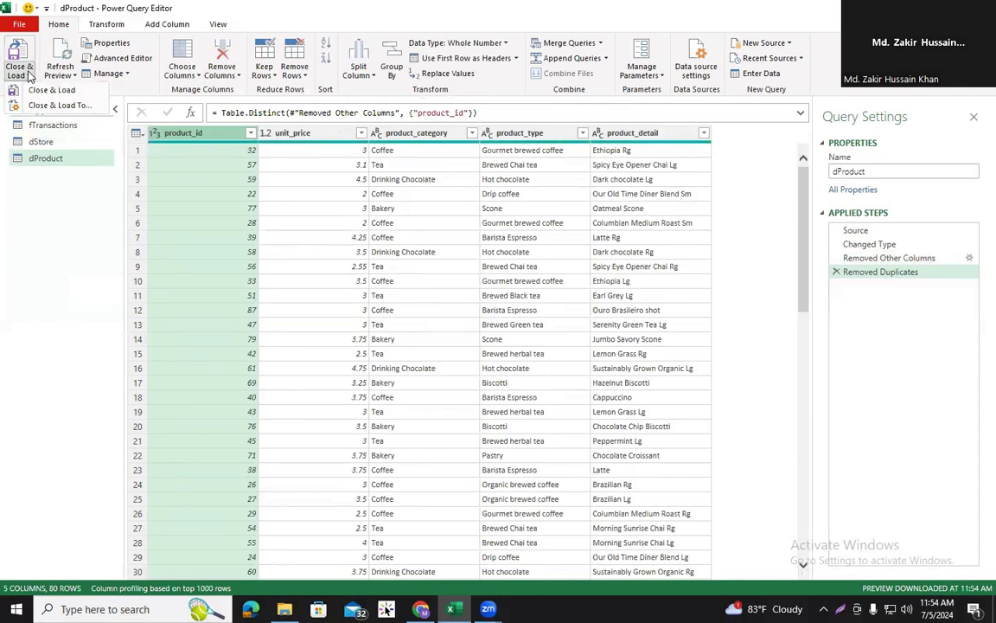
pyautogui.click(48, 106)
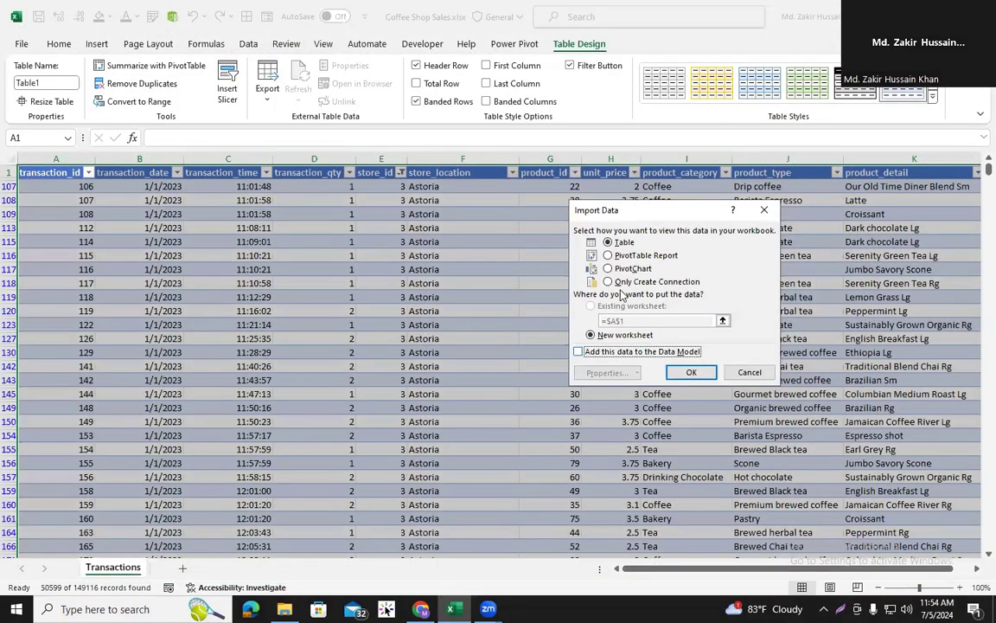
pyautogui.click(610, 281)
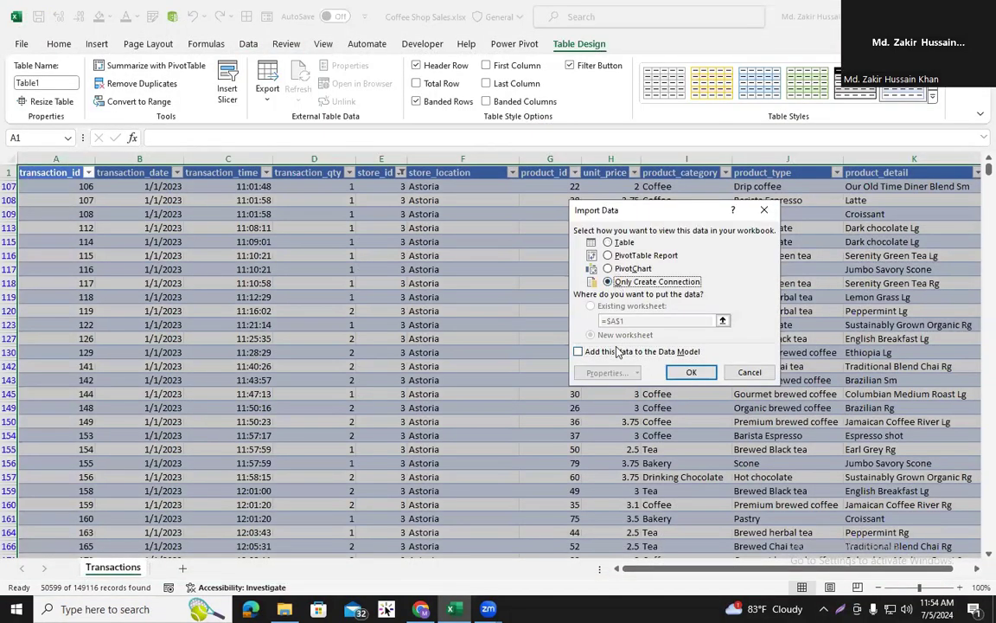
pyautogui.click(694, 373)
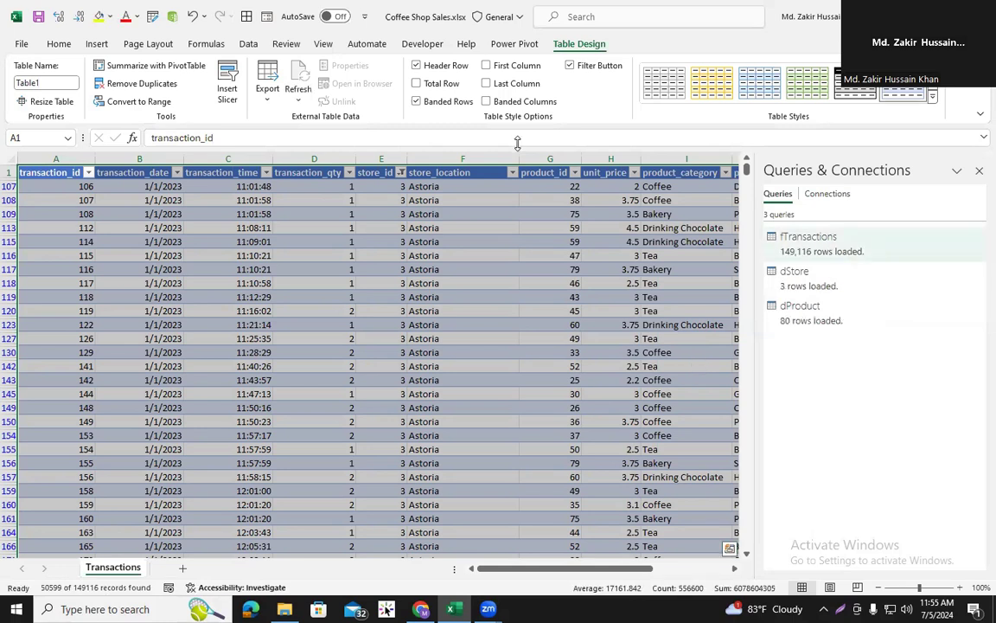
# Open the Data Model in the Power Pivot window and view the dStore and dProduct tables.
pyautogui.click(514, 44)
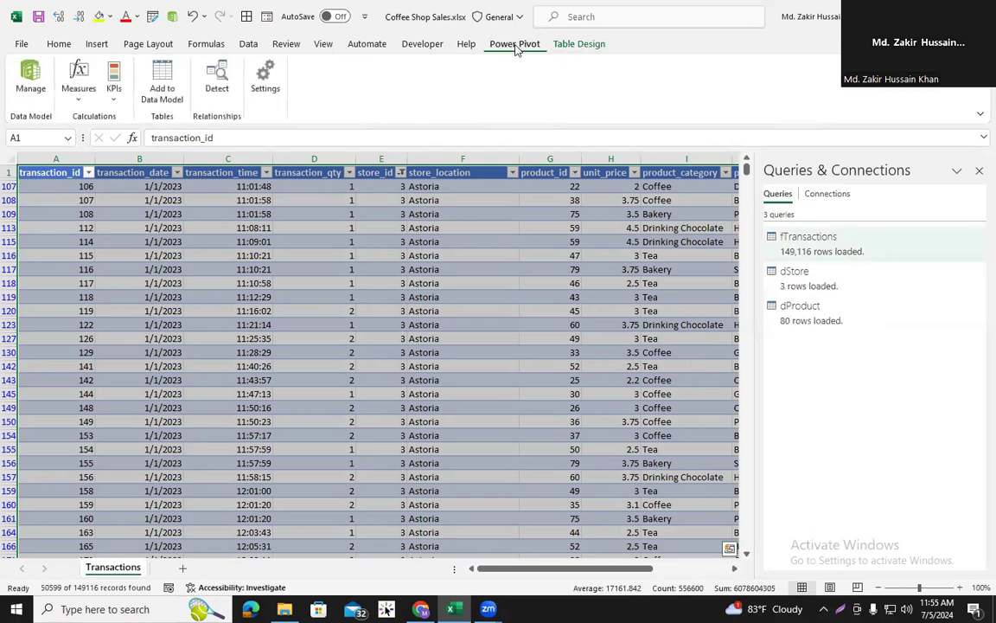
pyautogui.click(30, 76)
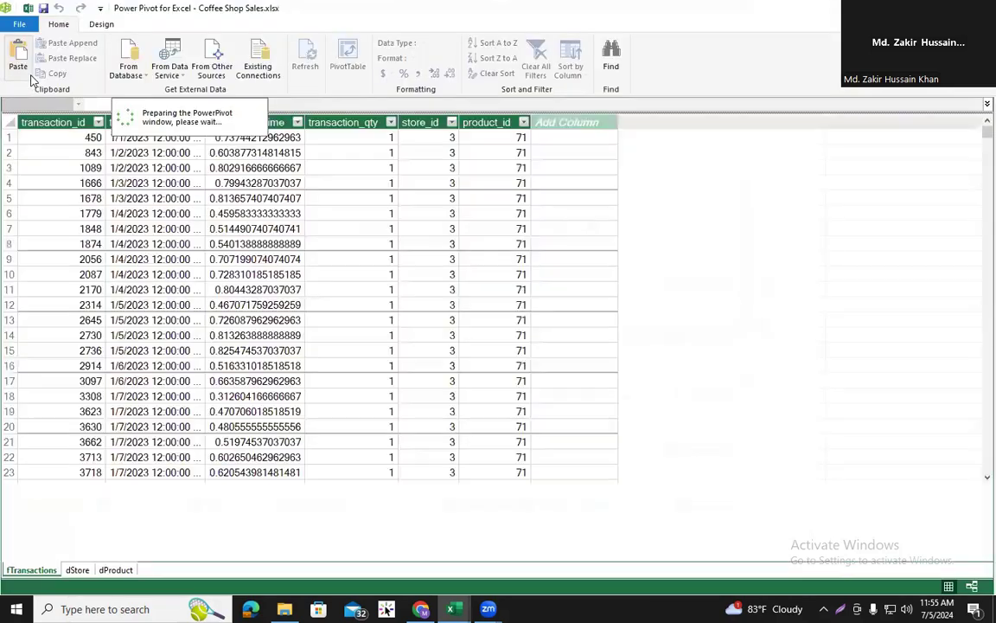
pyautogui.click(77, 570)
pyautogui.click(116, 570)
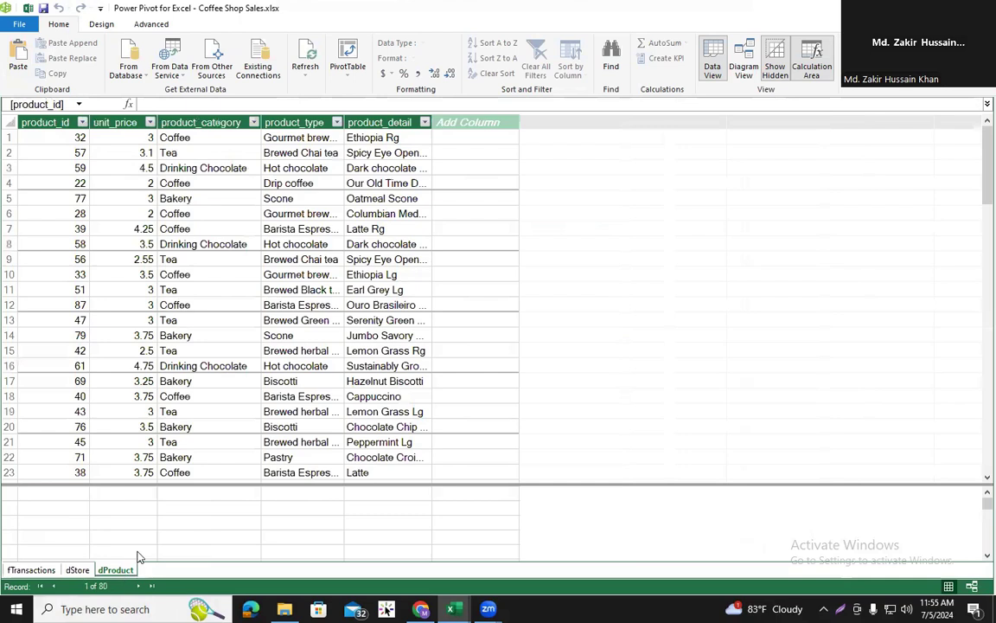
# Show the data model as a diagram and arrange dStore and dProduct above an fTransactions table enlarged to show all its fields.
pyautogui.click(743, 67)
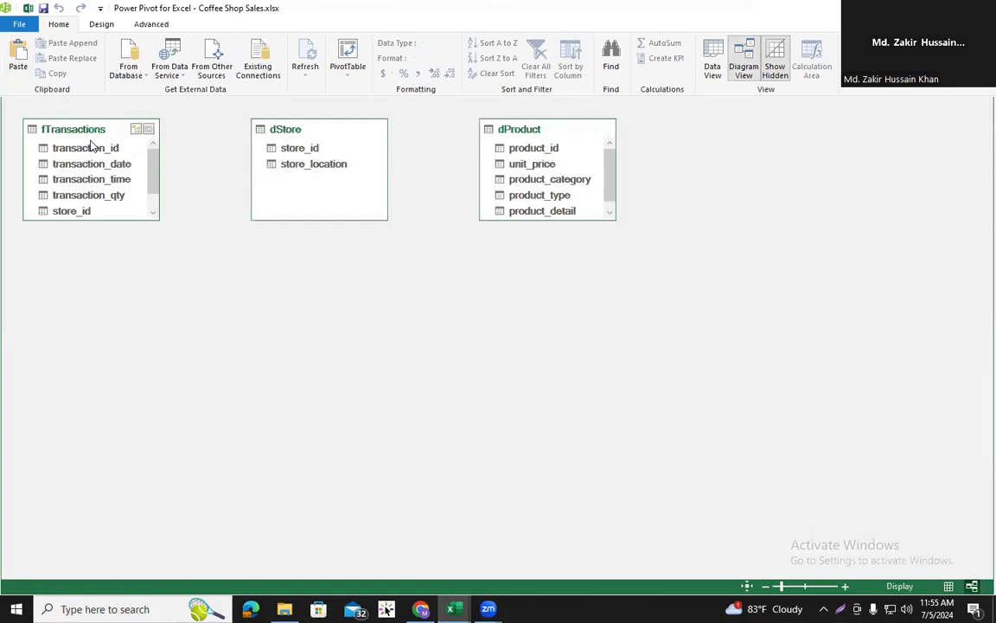
pyautogui.moveTo(86, 130); pyautogui.dragTo(301, 273)
pyautogui.moveTo(301, 140); pyautogui.dragTo(113, 149)
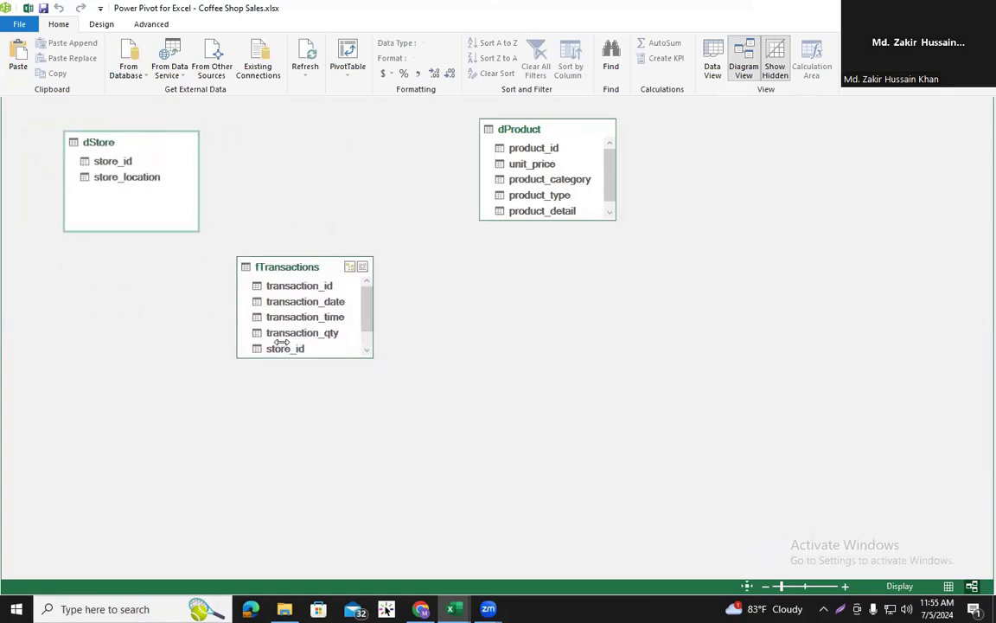
pyautogui.moveTo(319, 361); pyautogui.dragTo(331, 441)
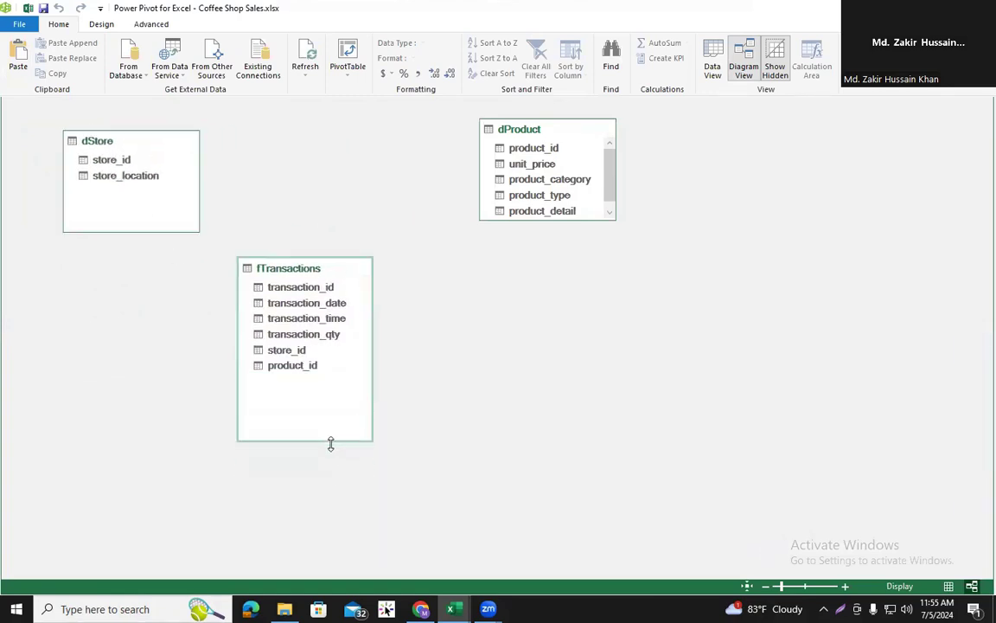
pyautogui.moveTo(325, 264); pyautogui.dragTo(373, 298)
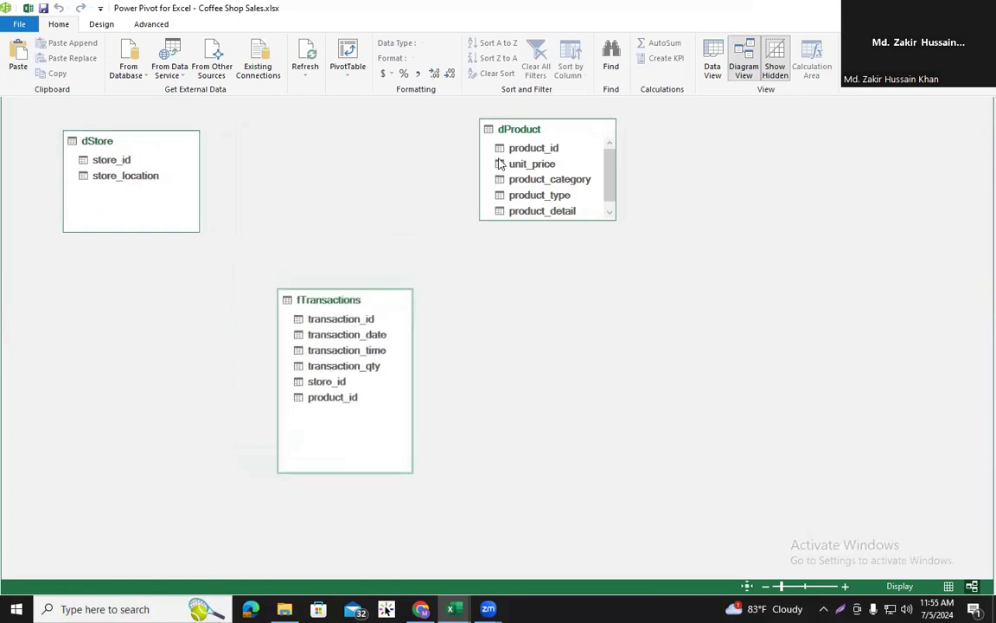
pyautogui.moveTo(525, 137); pyautogui.dragTo(351, 143)
pyautogui.moveTo(356, 299); pyautogui.dragTo(252, 298)
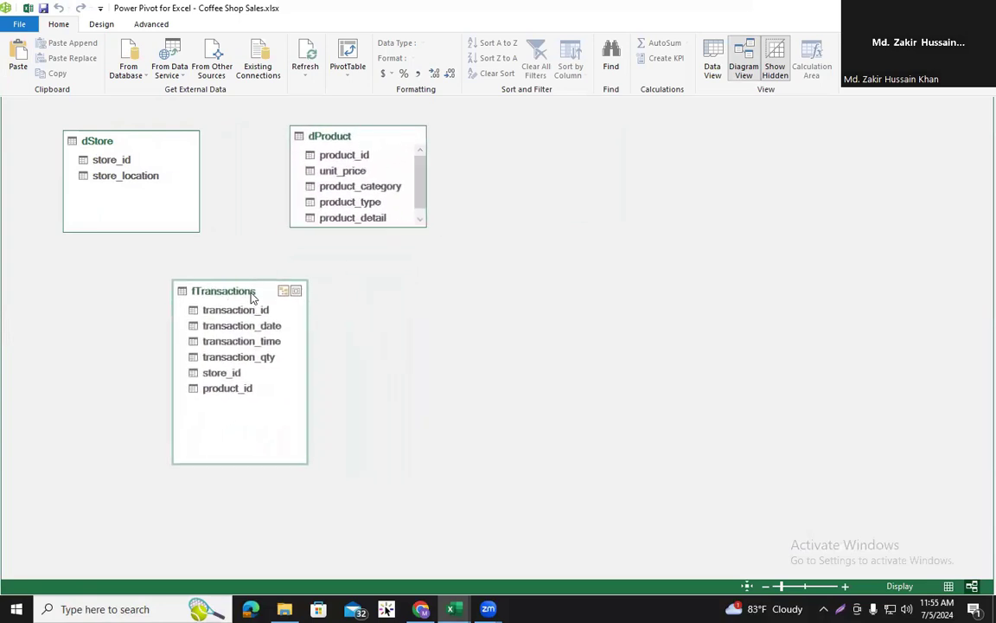
# Relate dStore to fTransactions on store_id and dProduct to fTransactions on product_id, with dProduct moved slightly farther from dStore.
pyautogui.click(106, 137)
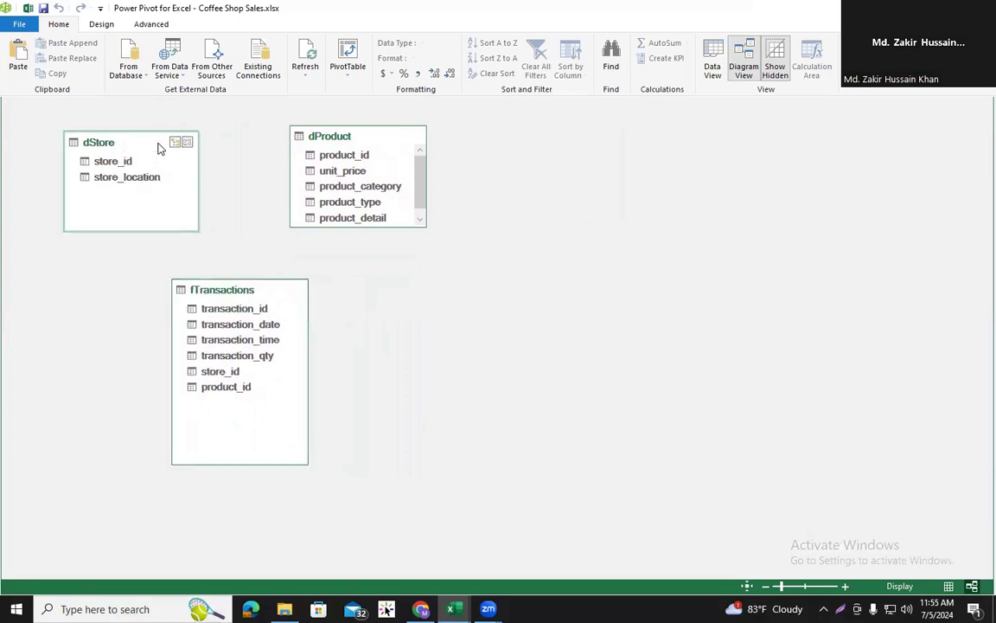
pyautogui.click(368, 144)
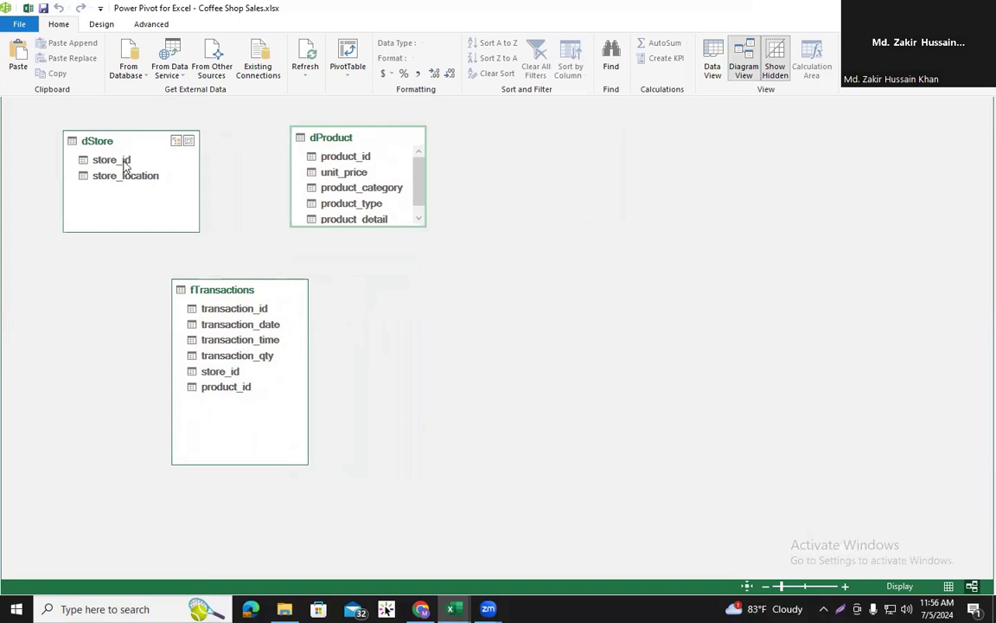
pyautogui.moveTo(126, 165); pyautogui.dragTo(211, 369)
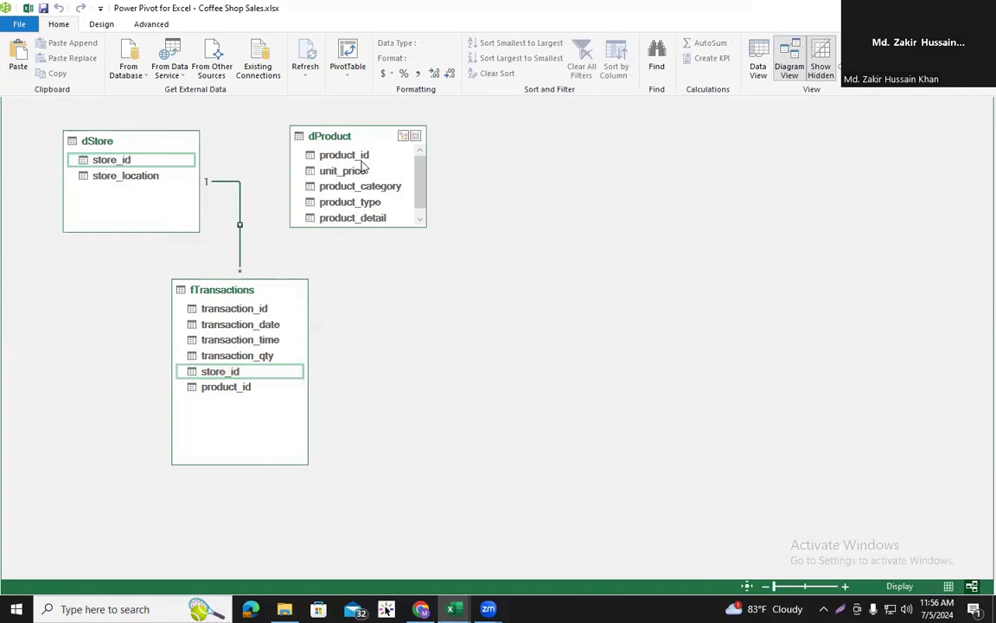
pyautogui.moveTo(364, 161); pyautogui.dragTo(228, 386)
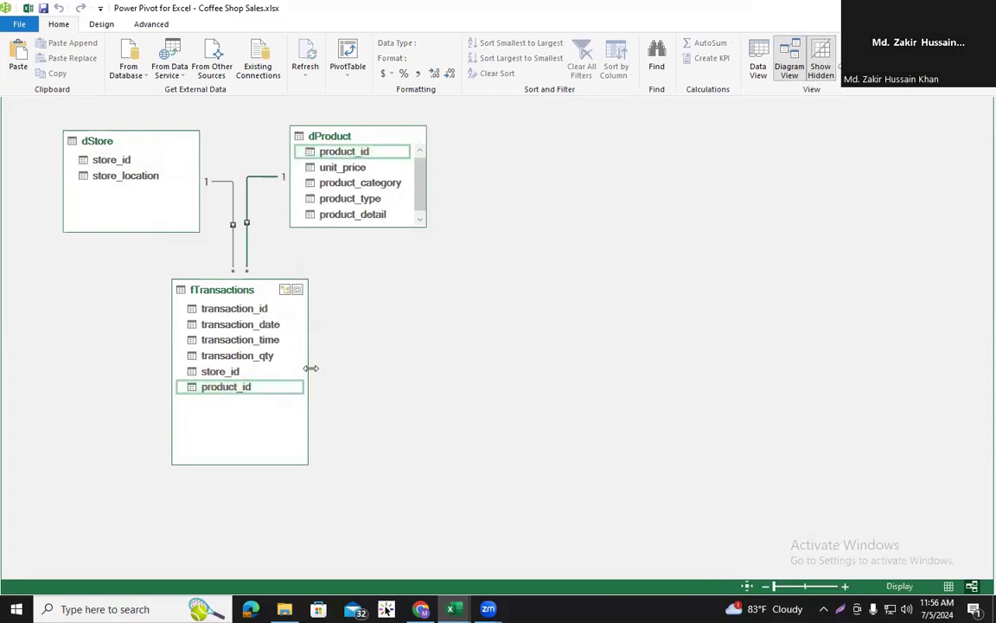
pyautogui.moveTo(365, 138); pyautogui.dragTo(415, 143)
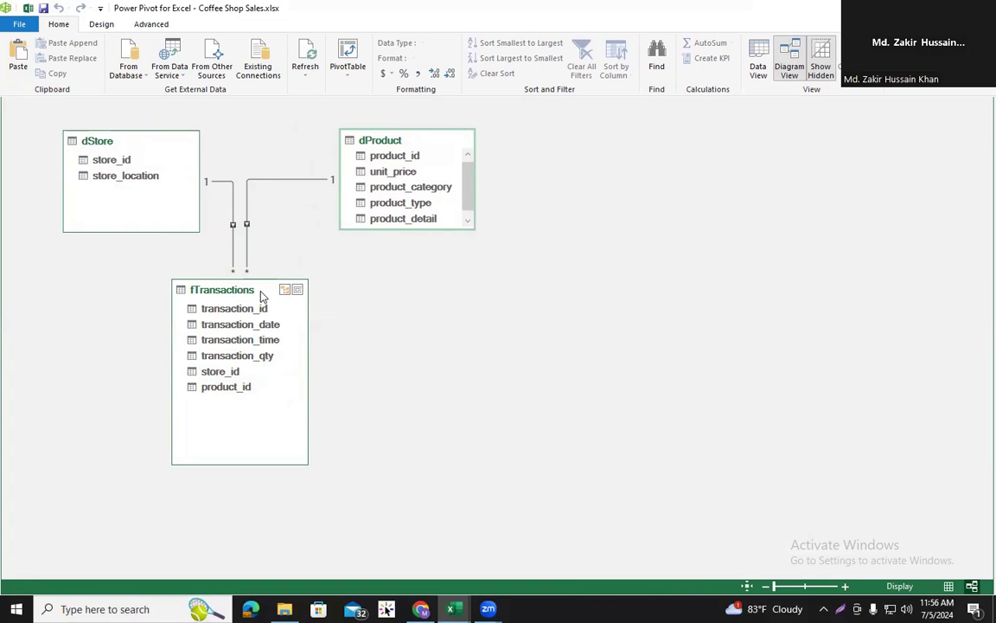
# Return to the data grid and examine the store_id and product_id keys in fTransactions, the store locations in dStore, and the dProduct table.
pyautogui.click(759, 61)
pyautogui.click(40, 570)
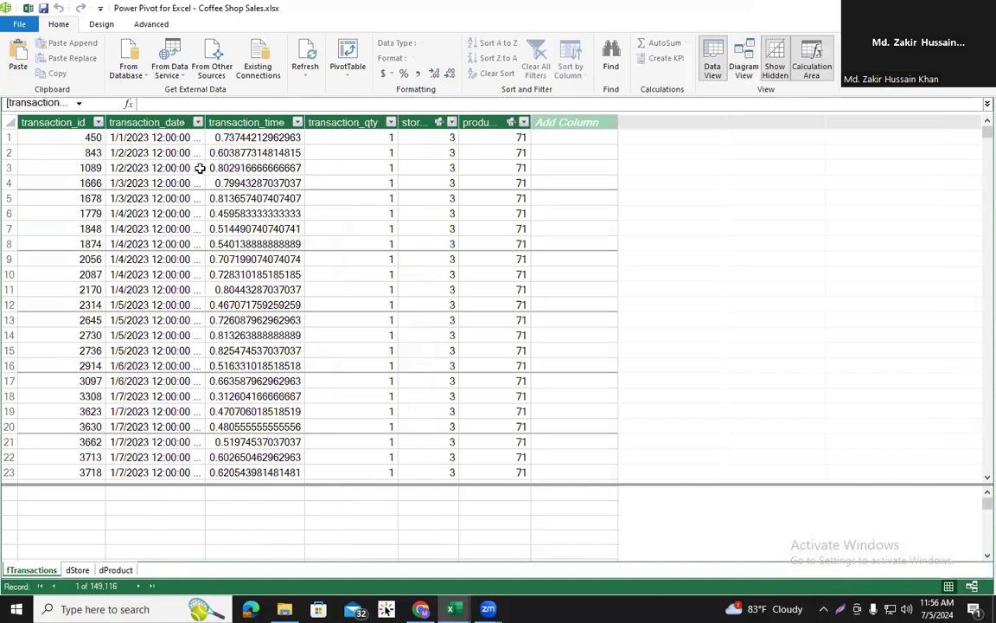
pyautogui.moveTo(69, 152); pyautogui.dragTo(389, 305)
pyautogui.click(451, 230)
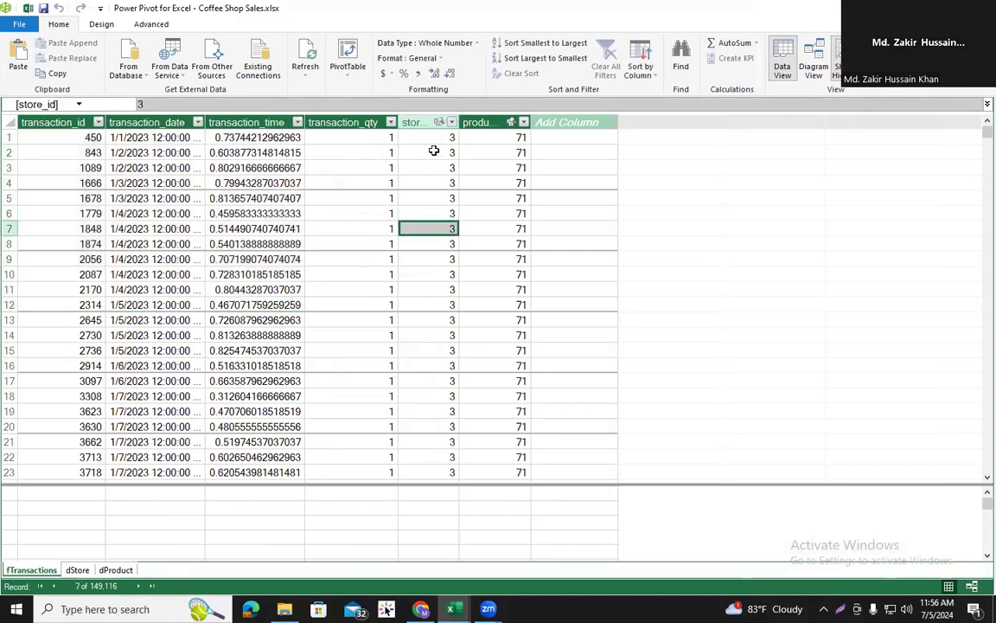
pyautogui.moveTo(436, 138); pyautogui.dragTo(451, 304)
pyautogui.moveTo(496, 140); pyautogui.dragTo(490, 424)
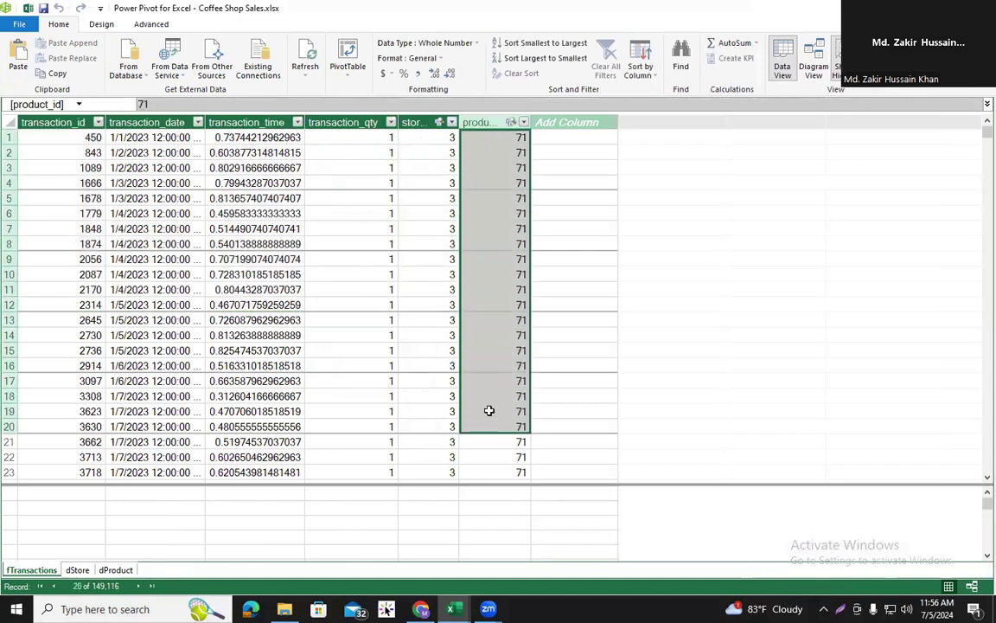
pyautogui.click(478, 347)
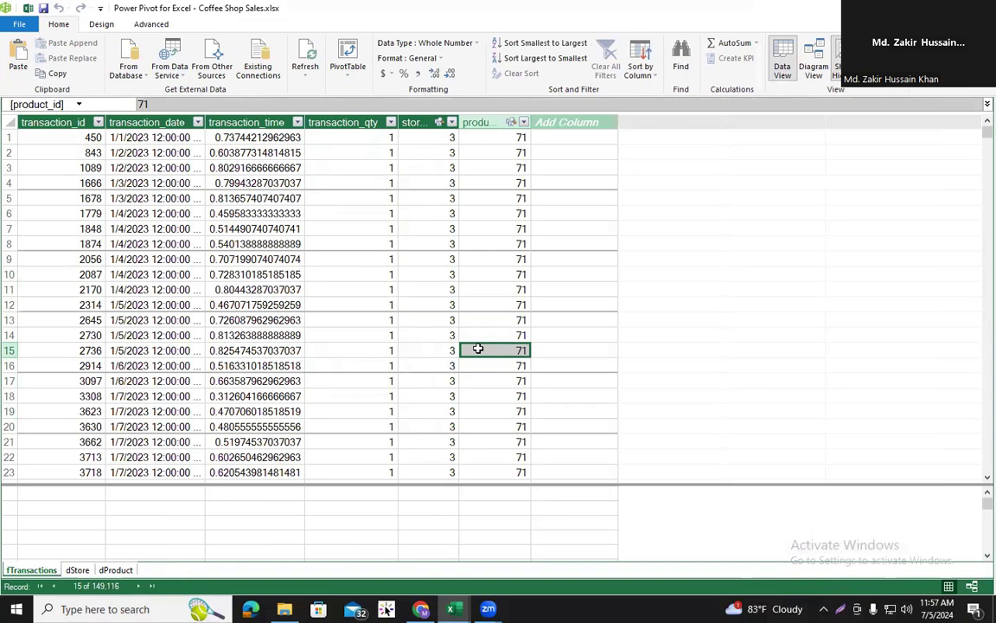
pyautogui.click(71, 569)
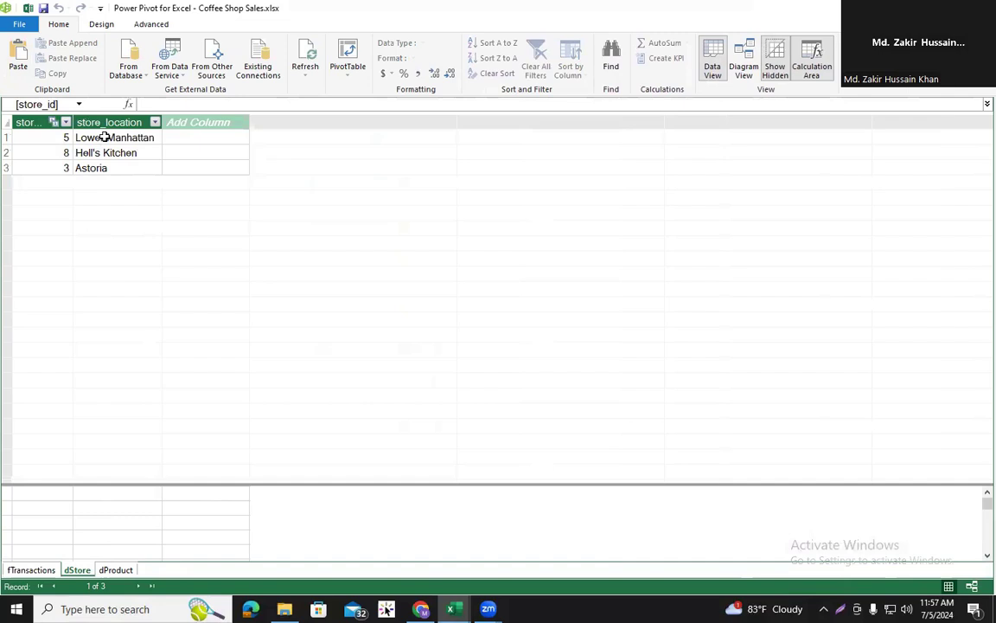
pyautogui.moveTo(105, 136); pyautogui.dragTo(104, 163)
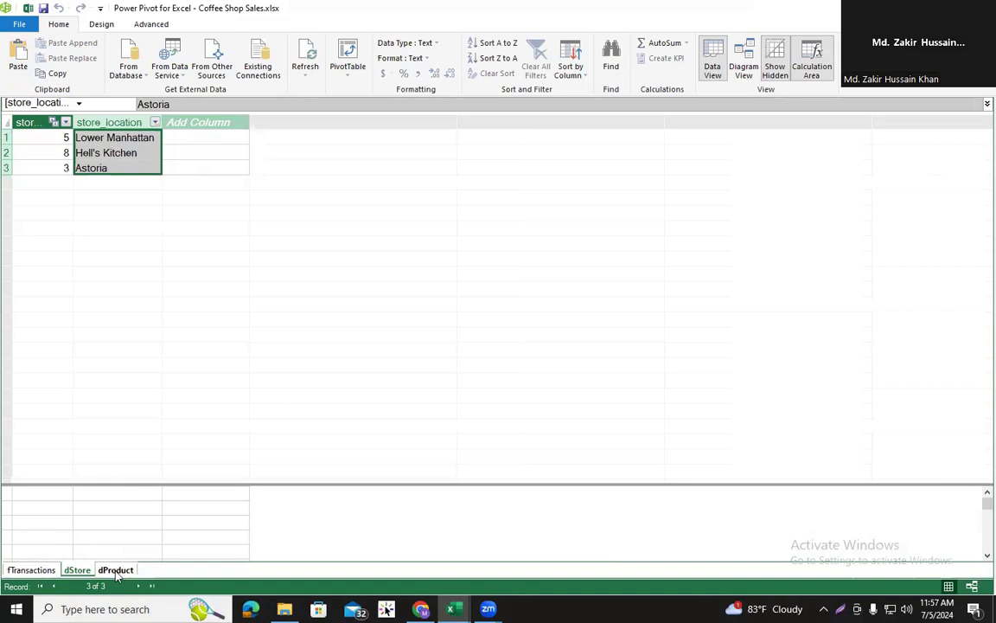
pyautogui.click(116, 570)
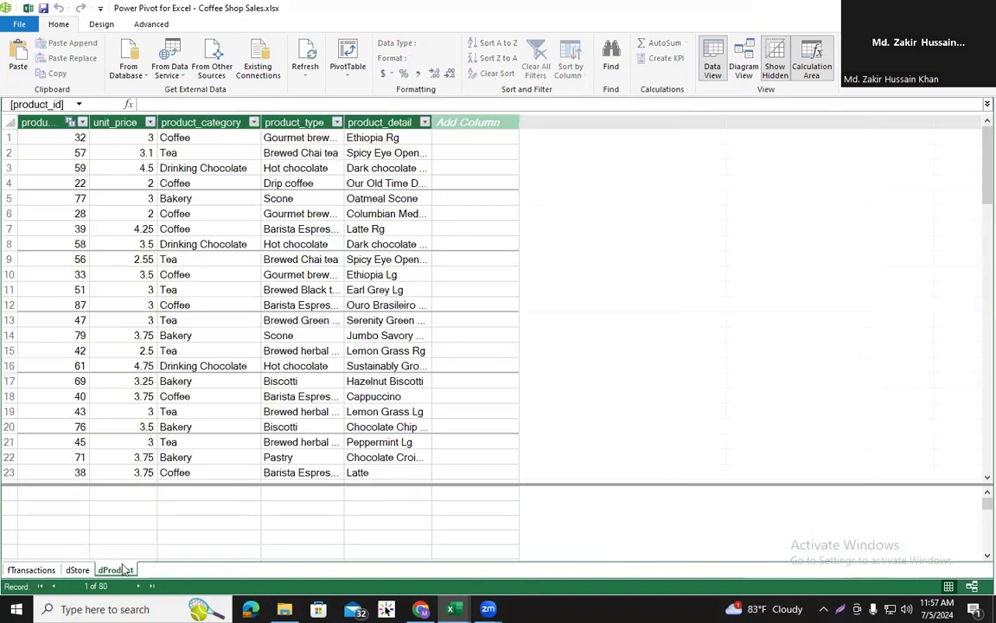